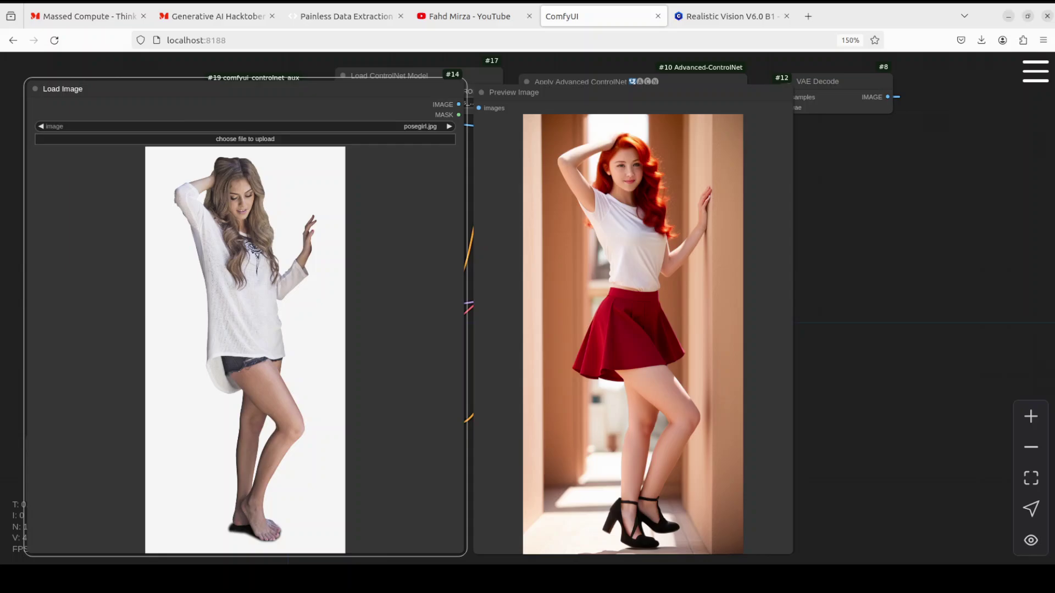
View the ComfyUI videos on the YouTube channel page and return to the ComfyUI workflow.
click(477, 20)
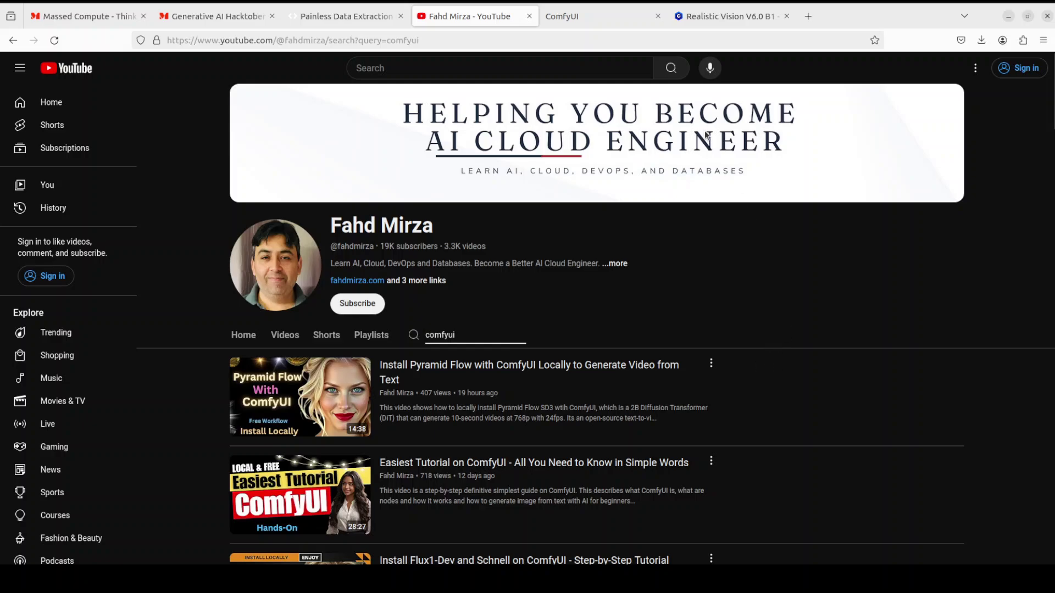
click(602, 20)
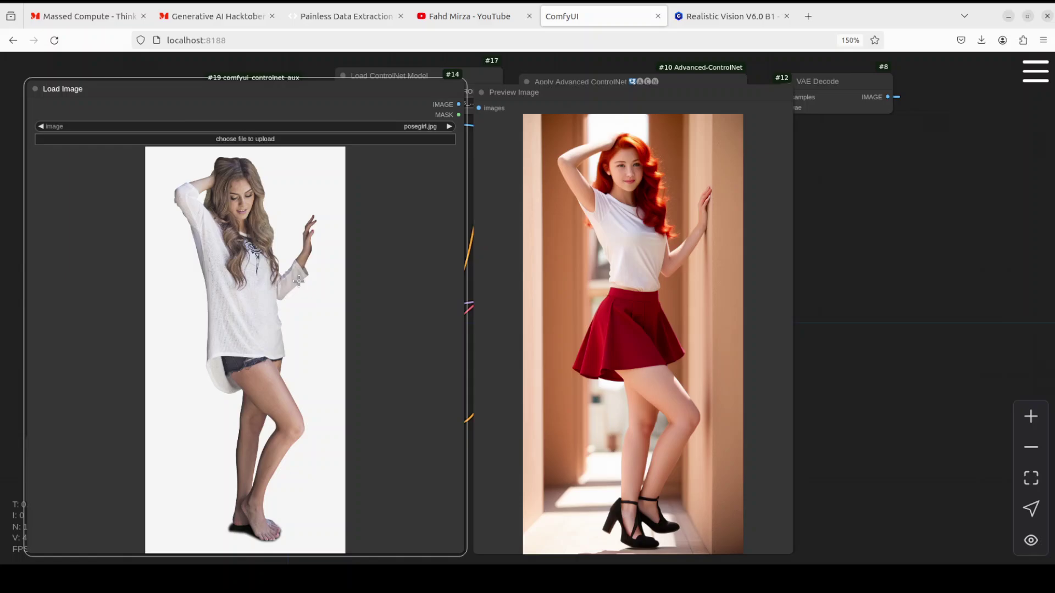
Clear the existing workflow from the ComfyUI canvas.
click(1036, 75)
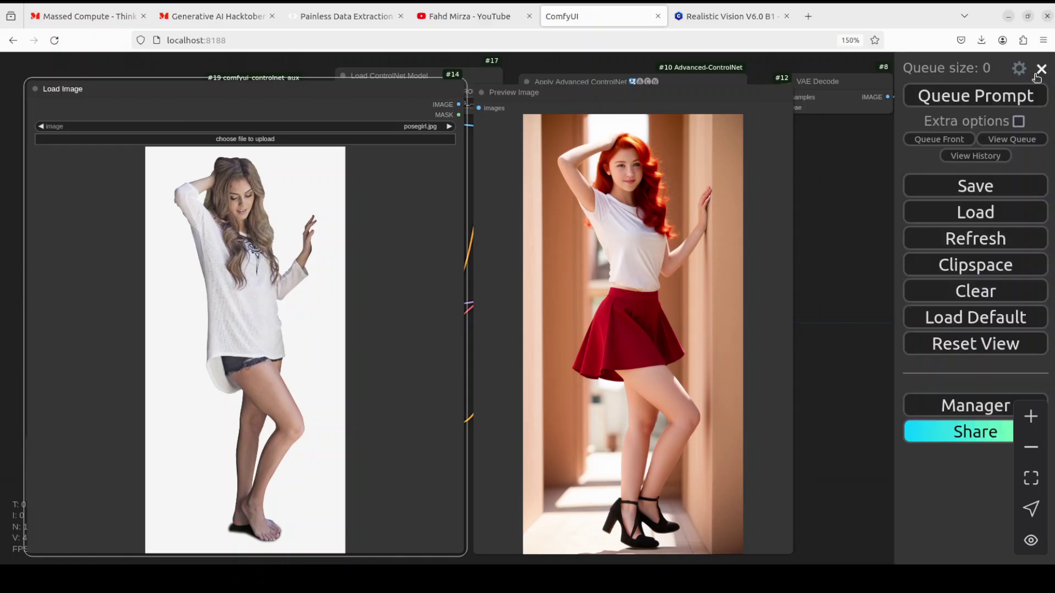
click(987, 293)
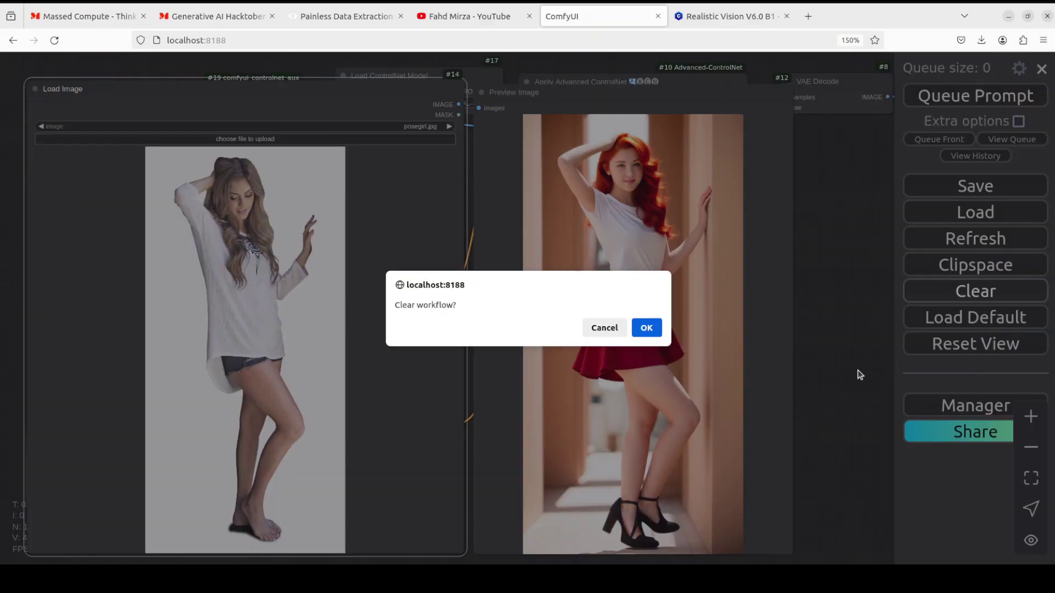
click(657, 331)
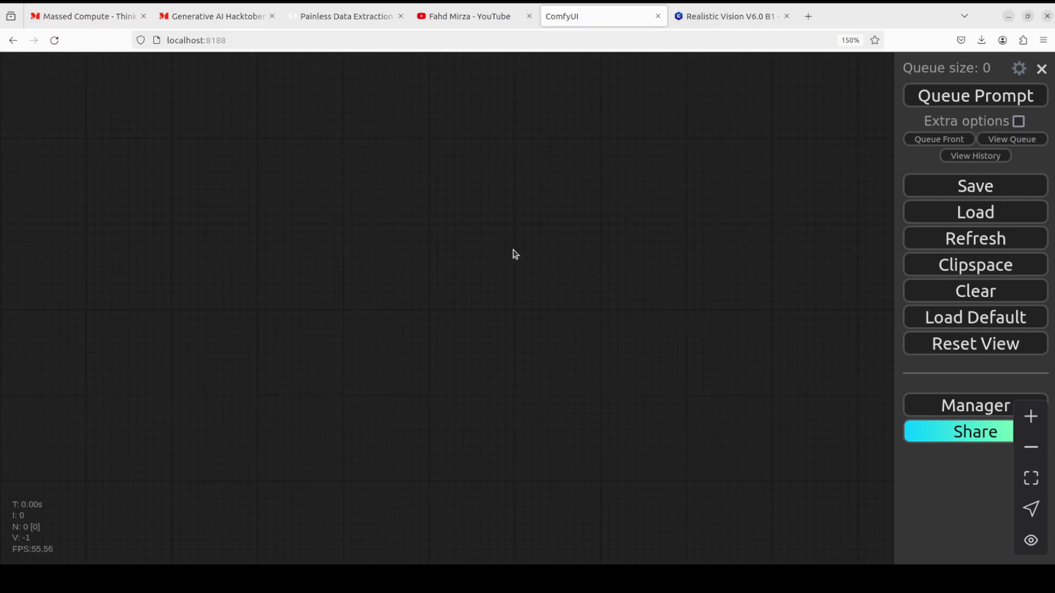
View the Massed Compute site and the Realistic Vision V6.0 B1 model page on Civitai, and return to ComfyUI.
click(106, 21)
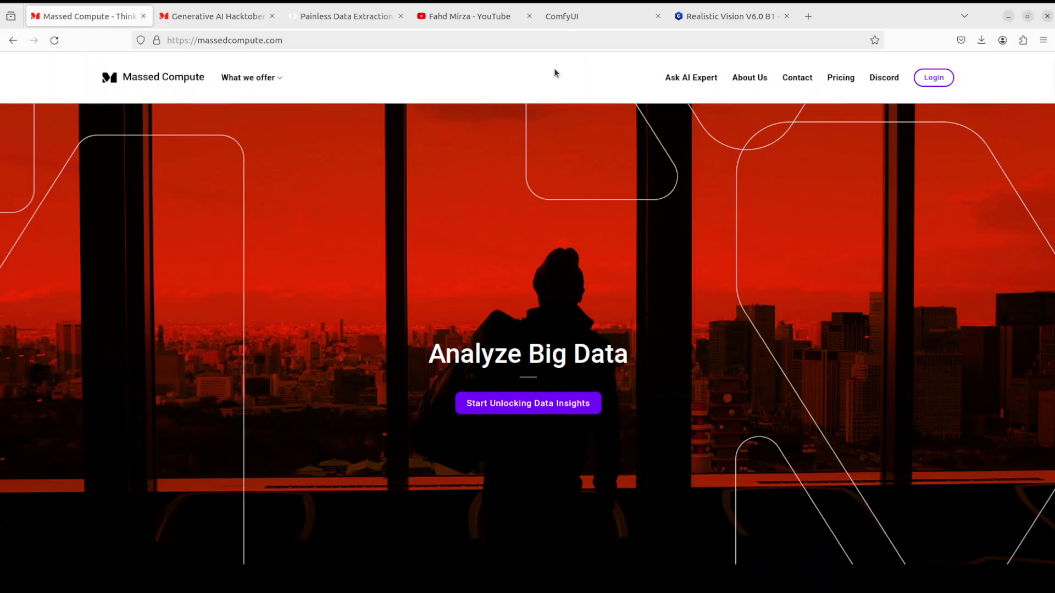
click(592, 16)
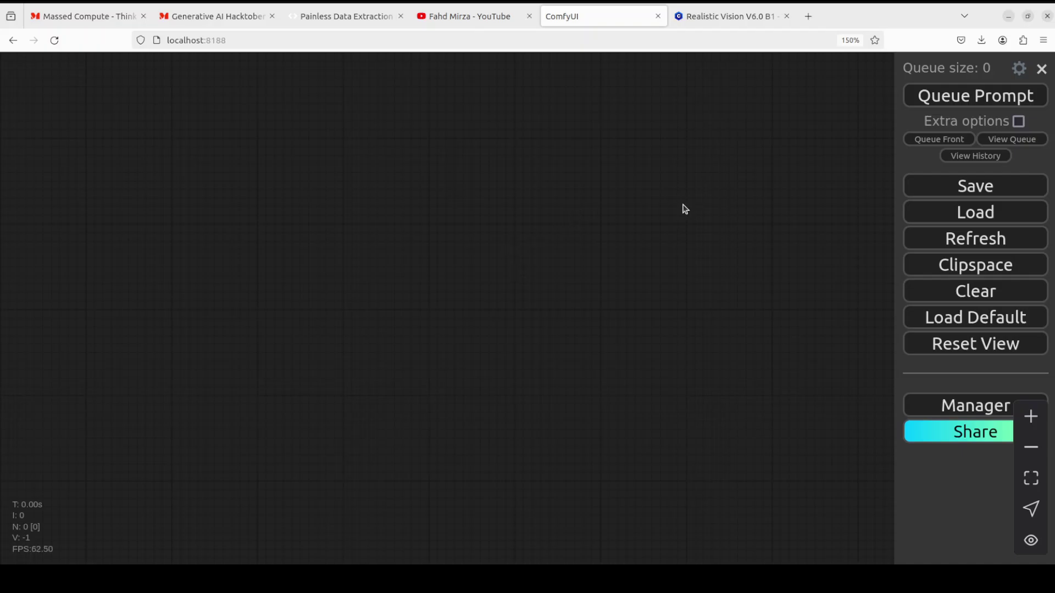
click(718, 16)
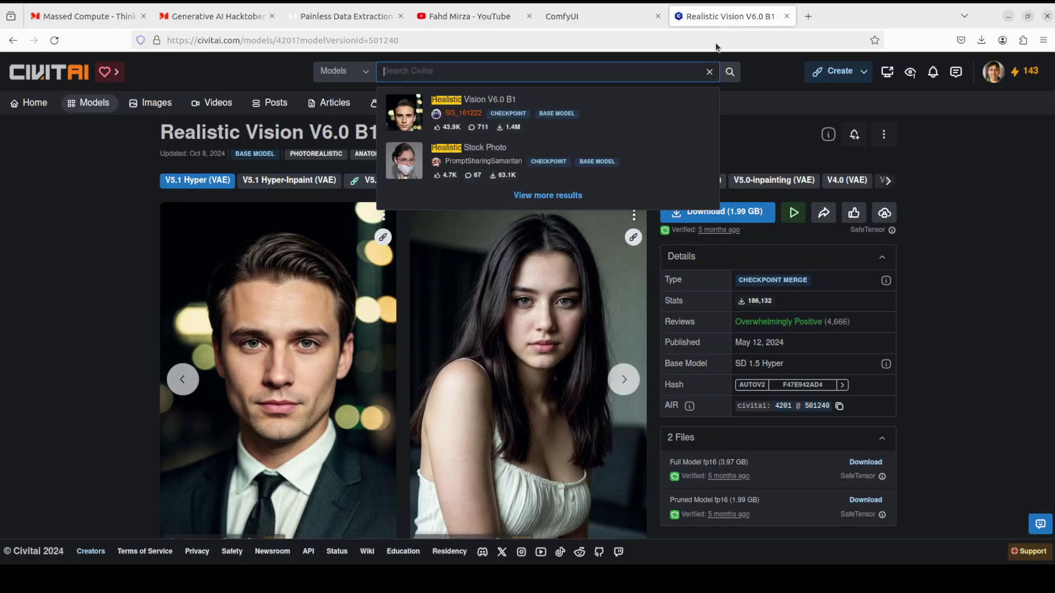
click(74, 259)
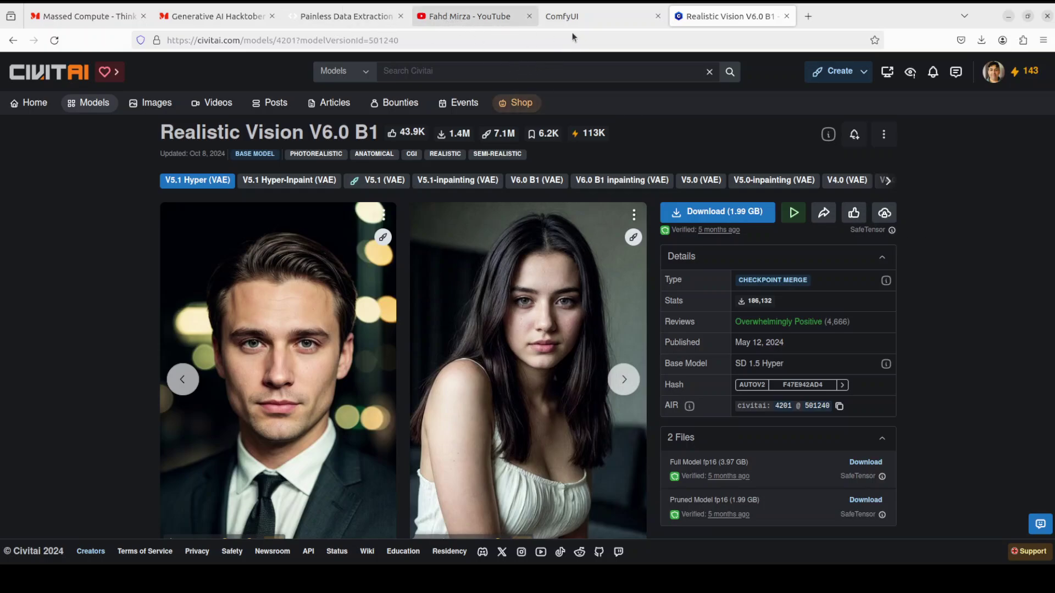
click(601, 21)
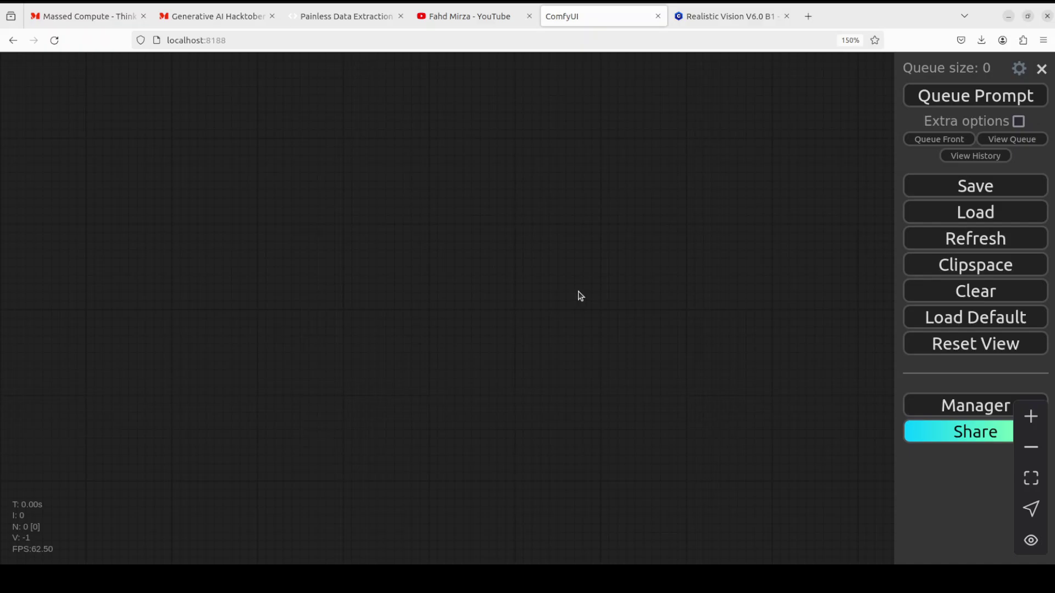
Load the default text-to-image workflow onto the empty canvas.
click(979, 321)
click(646, 328)
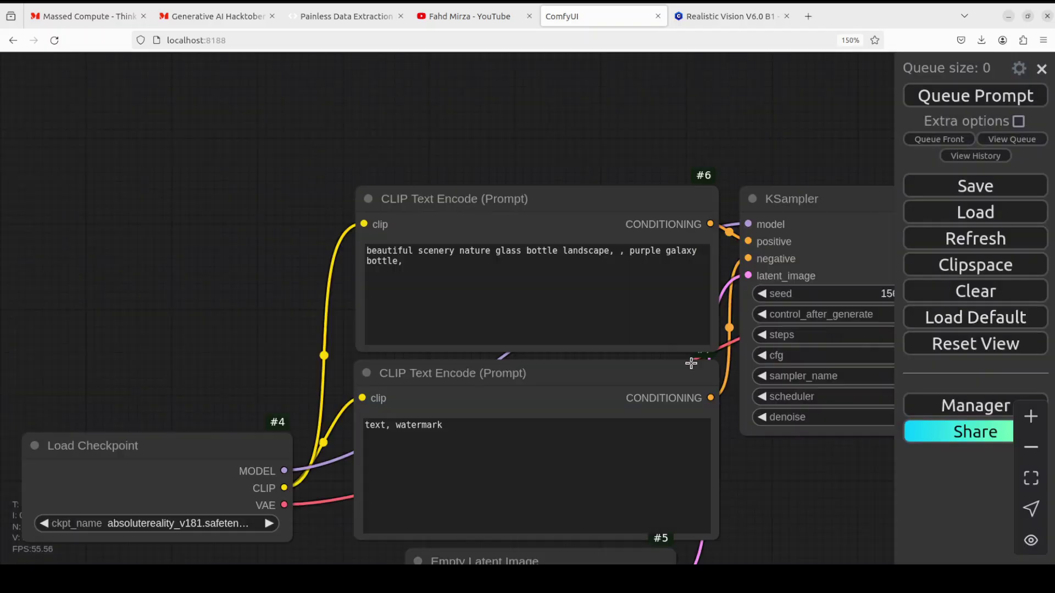
scroll(769, 421, down, 1)
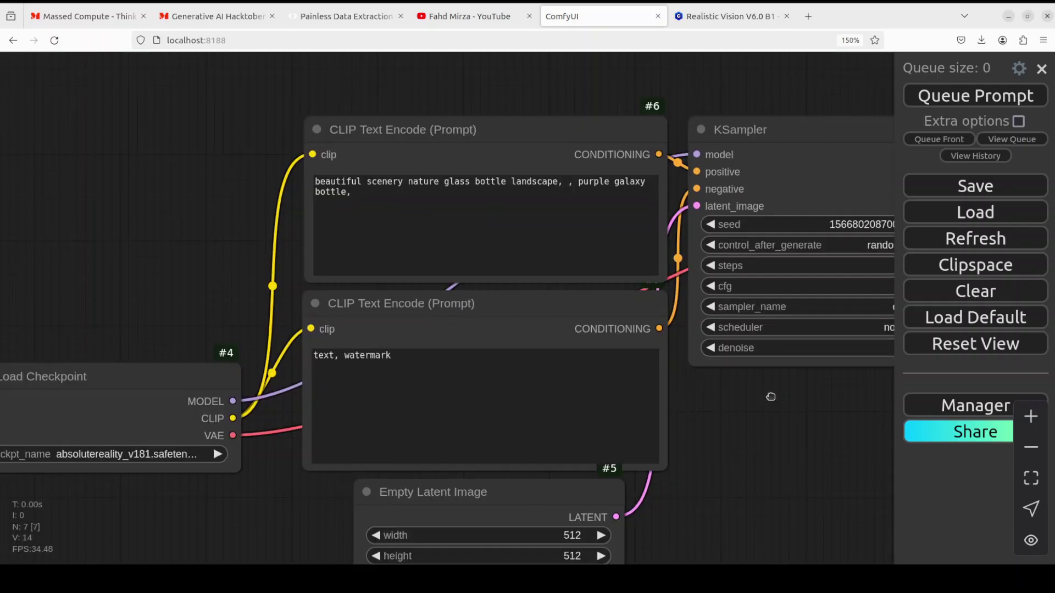
scroll(765, 401, down, 2)
drag(756, 422, 618, 367)
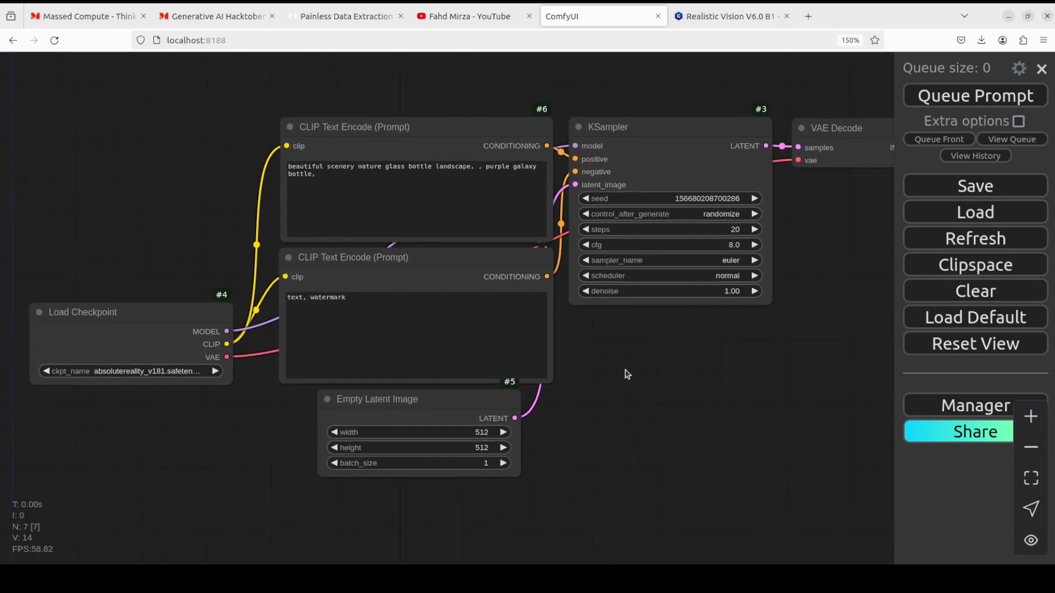
Set the Load Checkpoint node's model to realisticVisionV60B1_v51VAE.safetensors and shift the node slightly lower.
click(159, 323)
drag(159, 323, 154, 333)
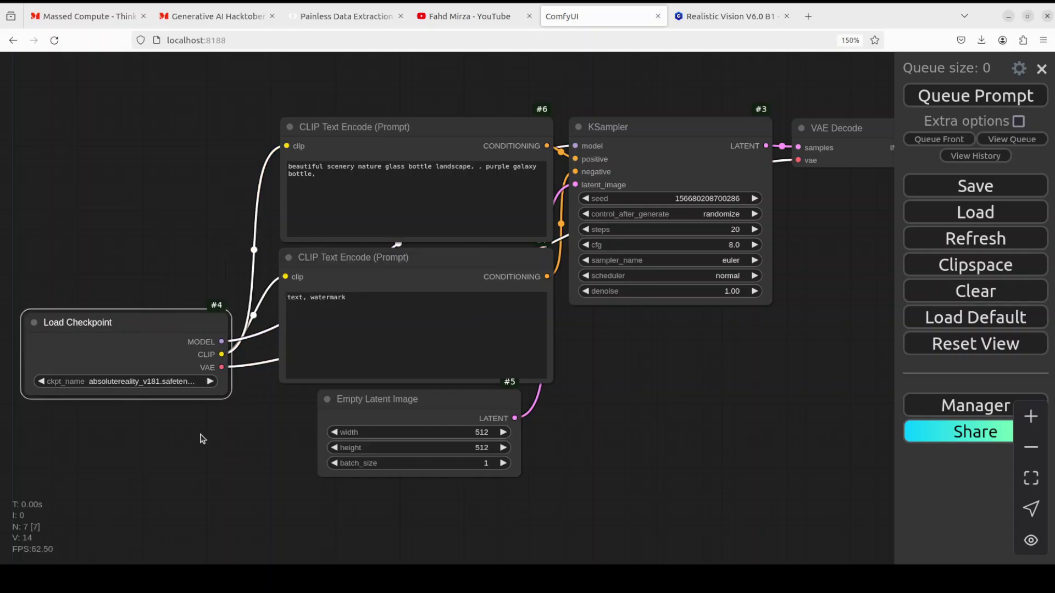
click(119, 381)
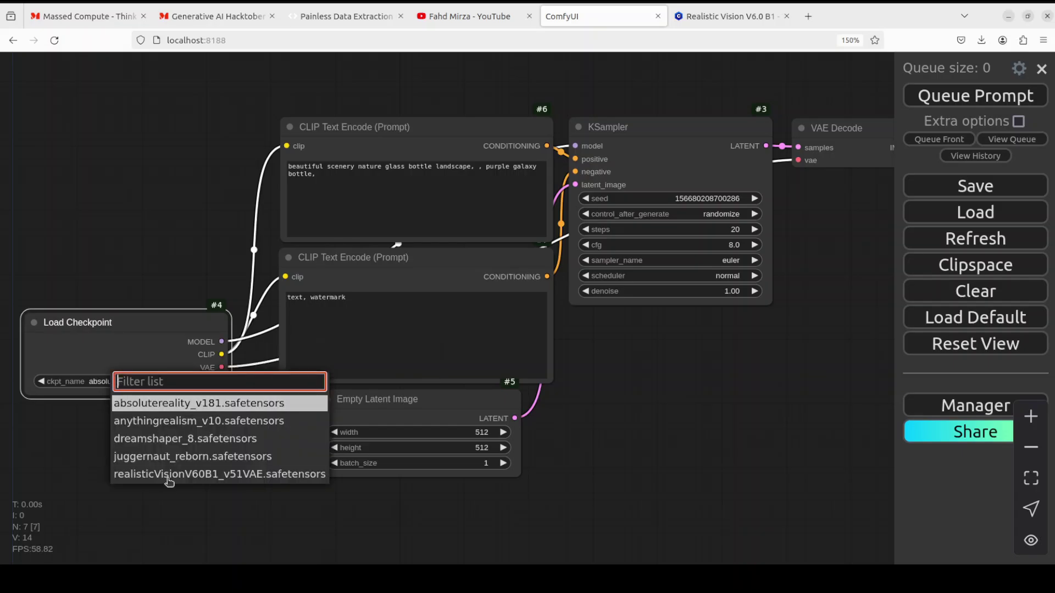
click(167, 475)
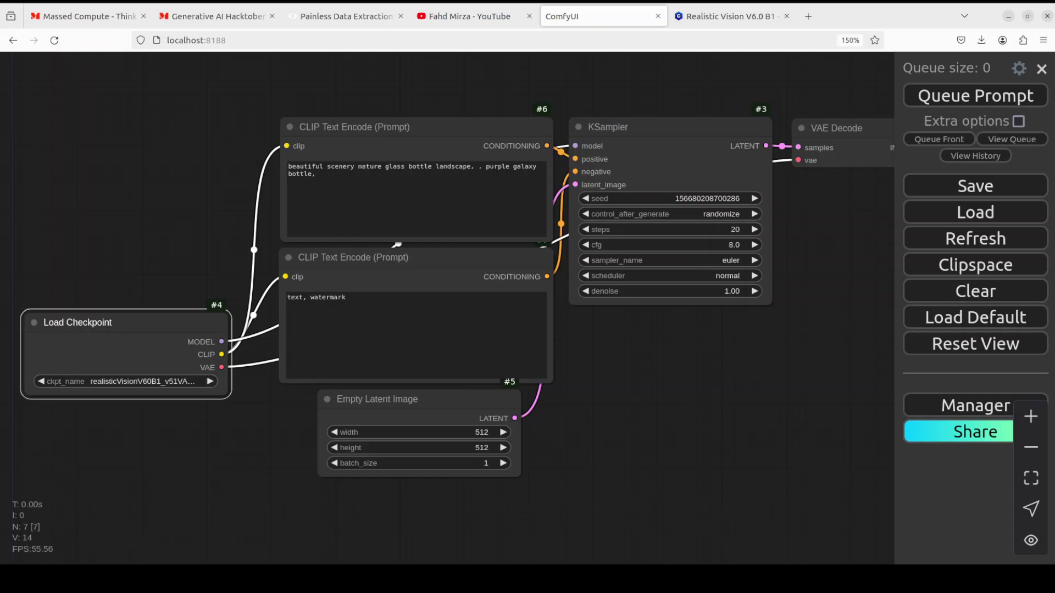
drag(175, 322, 175, 344)
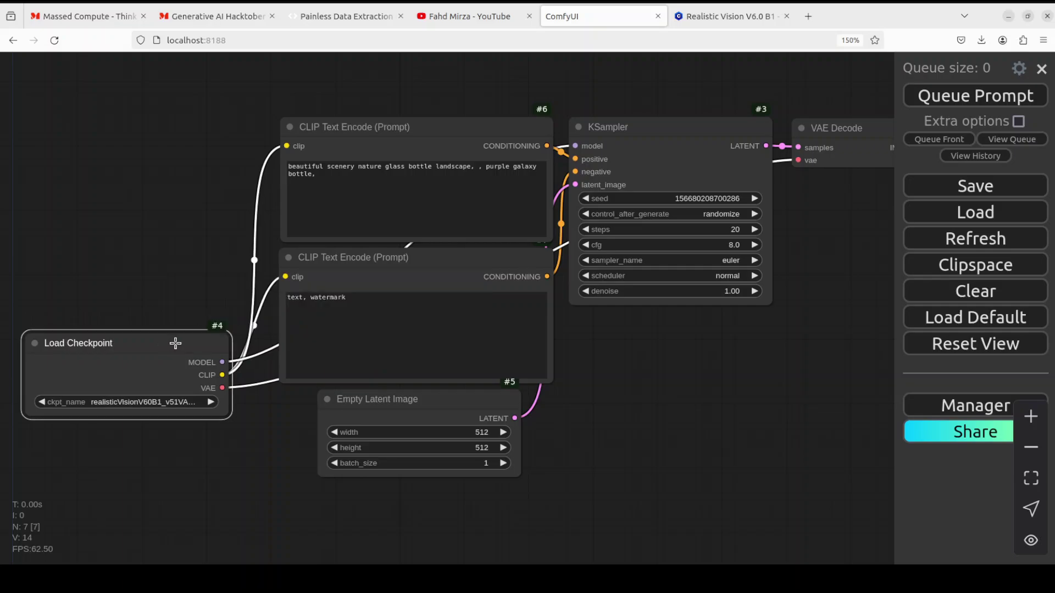
Add a Load Image node above the Load Checkpoint node and load posegirl.jpg into it.
double_click(108, 192)
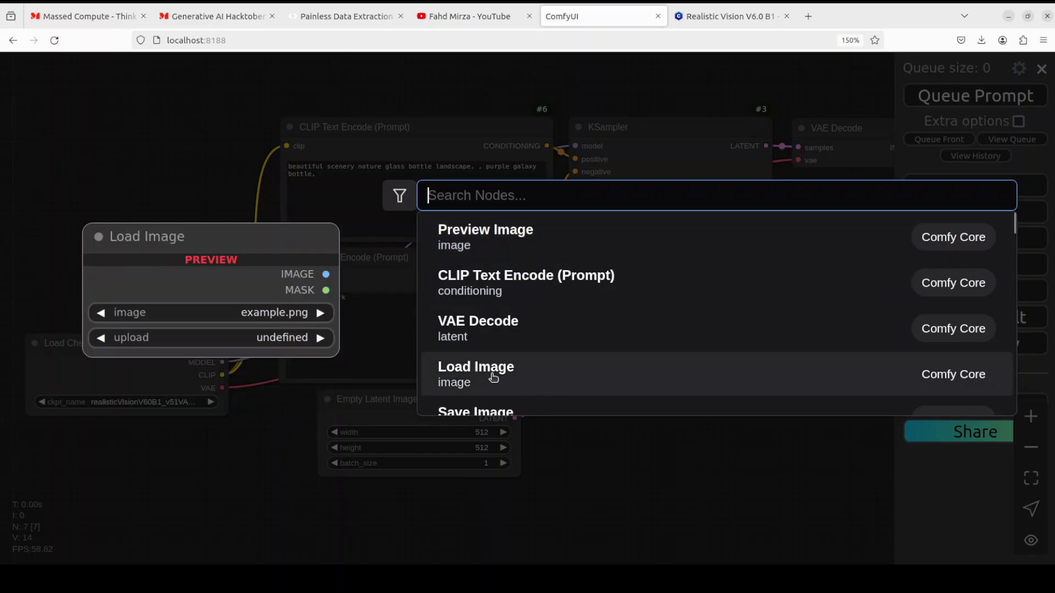
click(490, 373)
drag(201, 178, 128, 94)
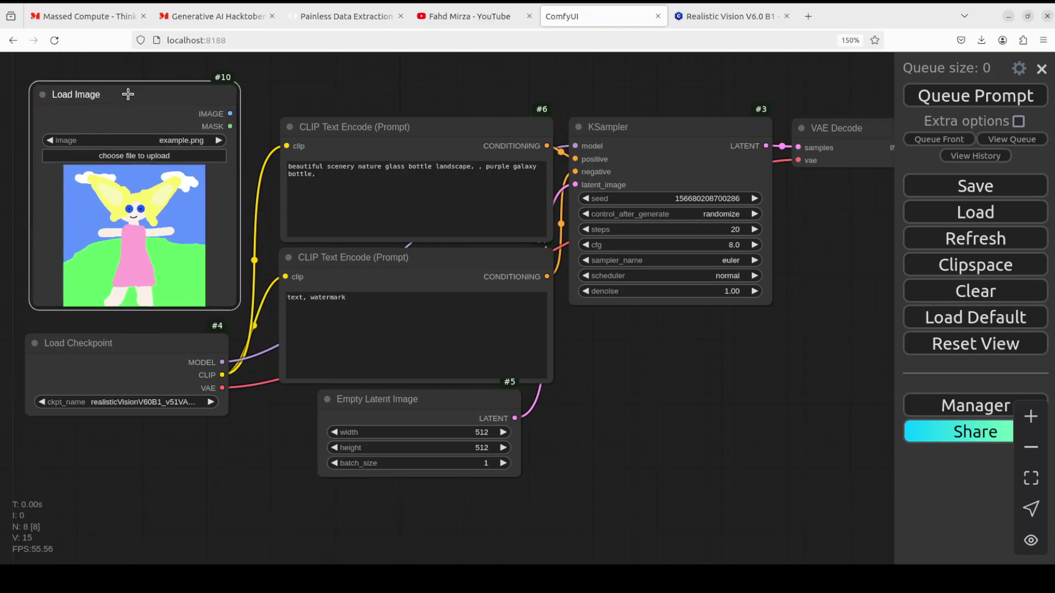
click(111, 157)
double_click(389, 175)
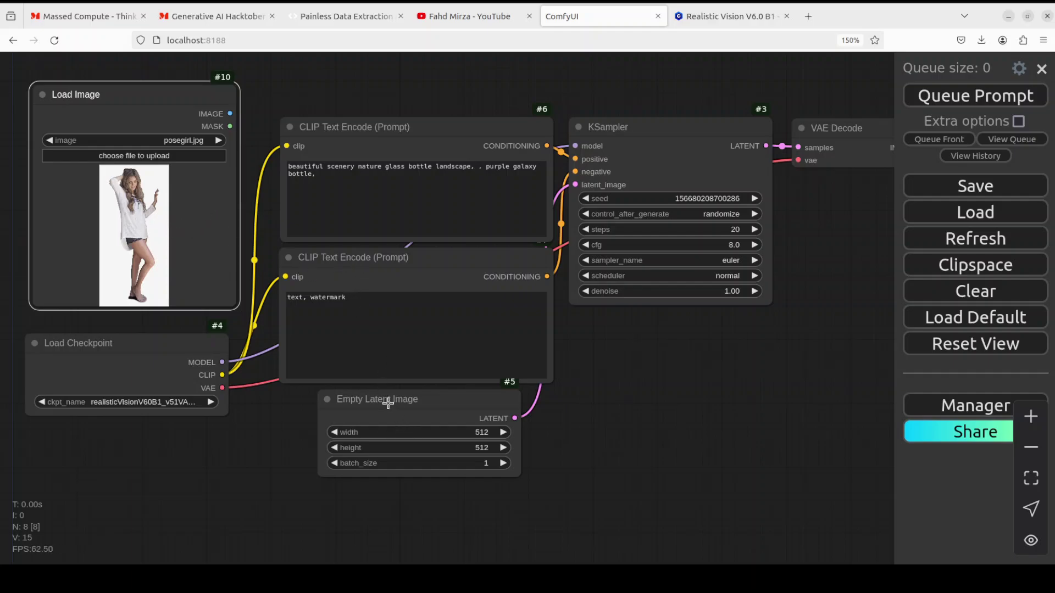
Move the Empty Latent Image node and both CLIP Text Encode nodes lower to free space above them.
drag(386, 401, 384, 482)
drag(381, 259, 388, 311)
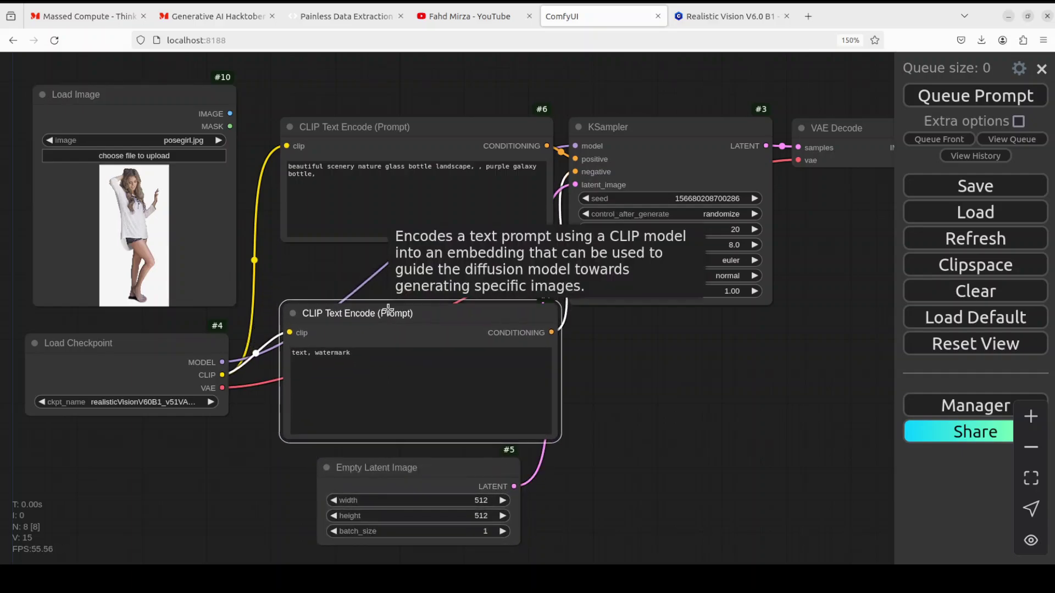
drag(393, 132, 392, 184)
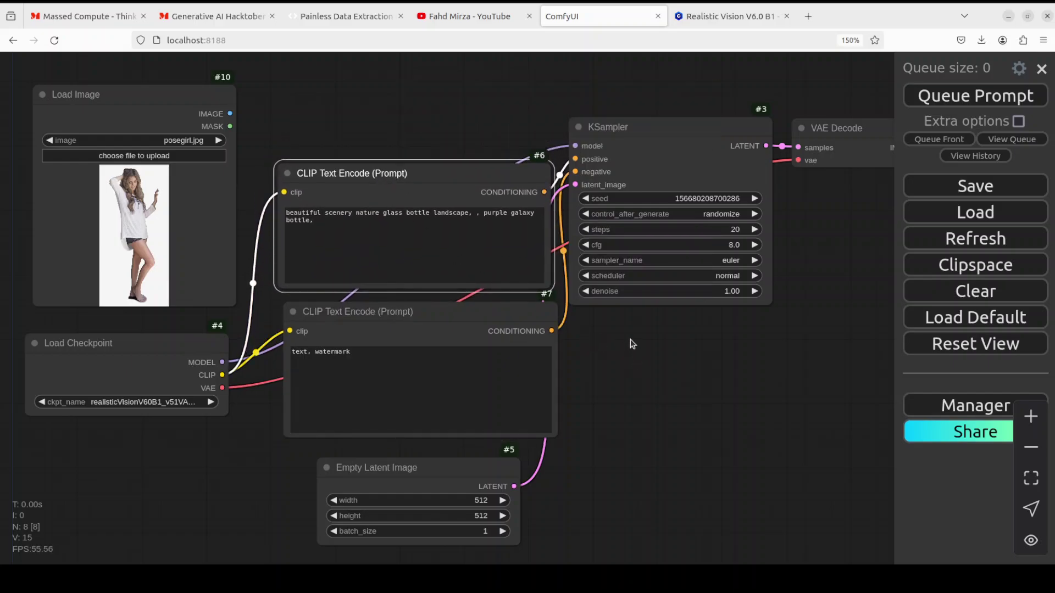
drag(625, 368, 621, 407)
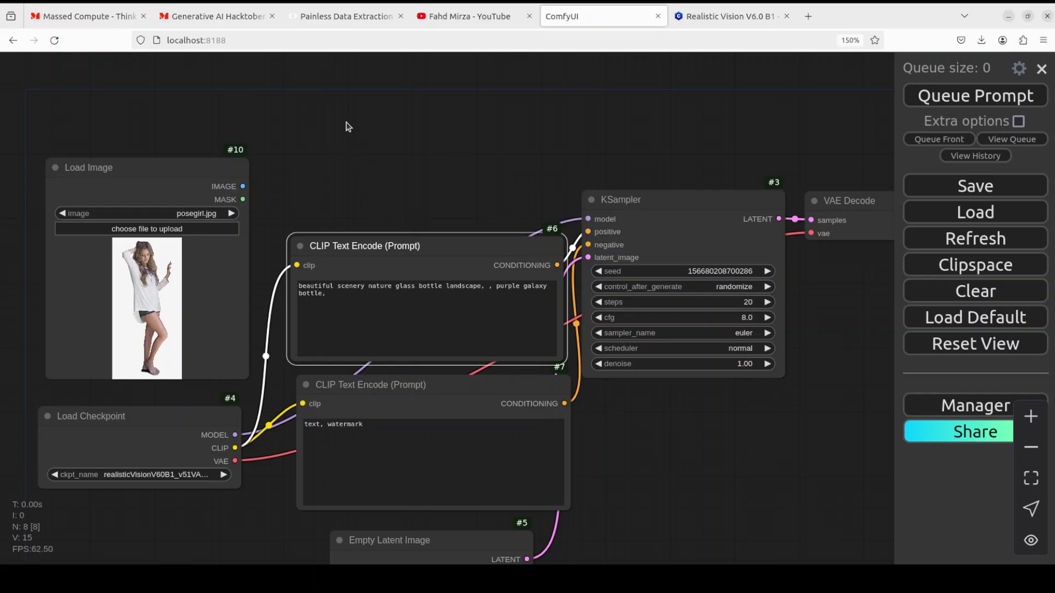
Add a DWPose Estimator node above the prompt nodes and connect the Load Image node's IMAGE output to its image input.
drag(348, 132, 352, 149)
double_click(352, 149)
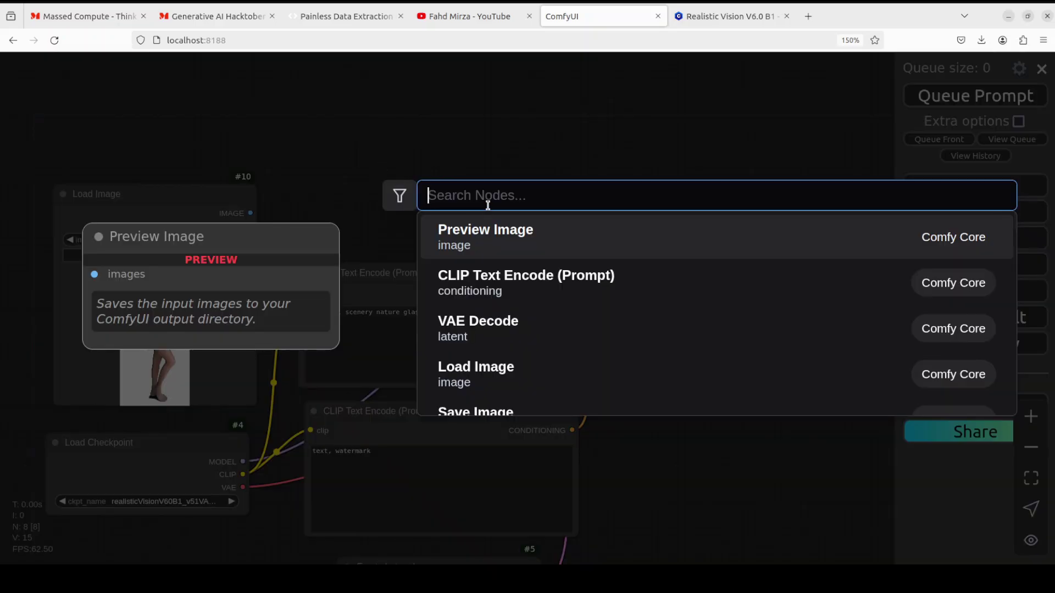
text(dwpo)
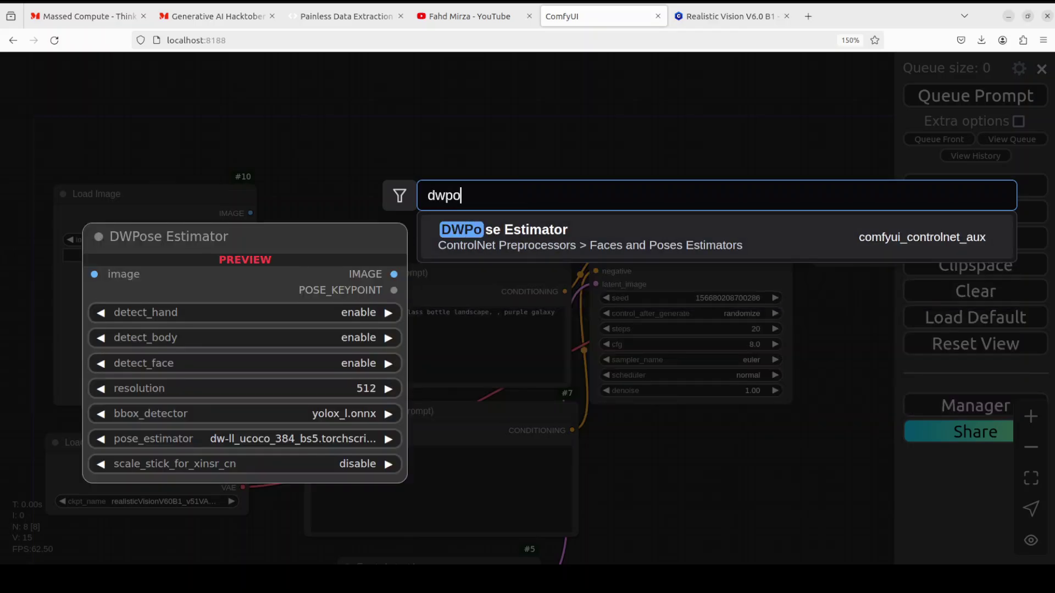
click(560, 237)
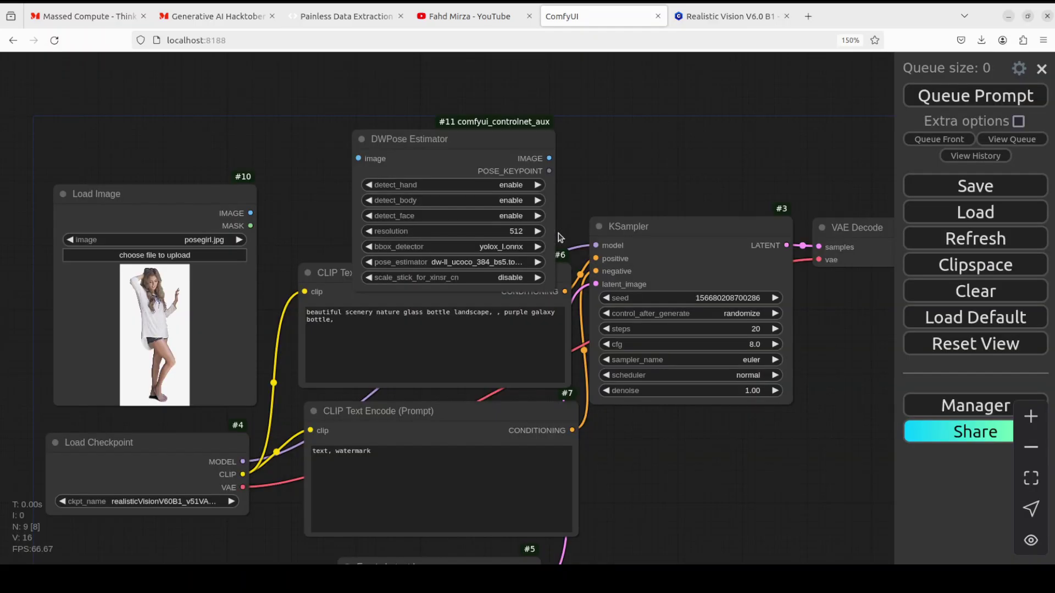
drag(431, 137, 411, 81)
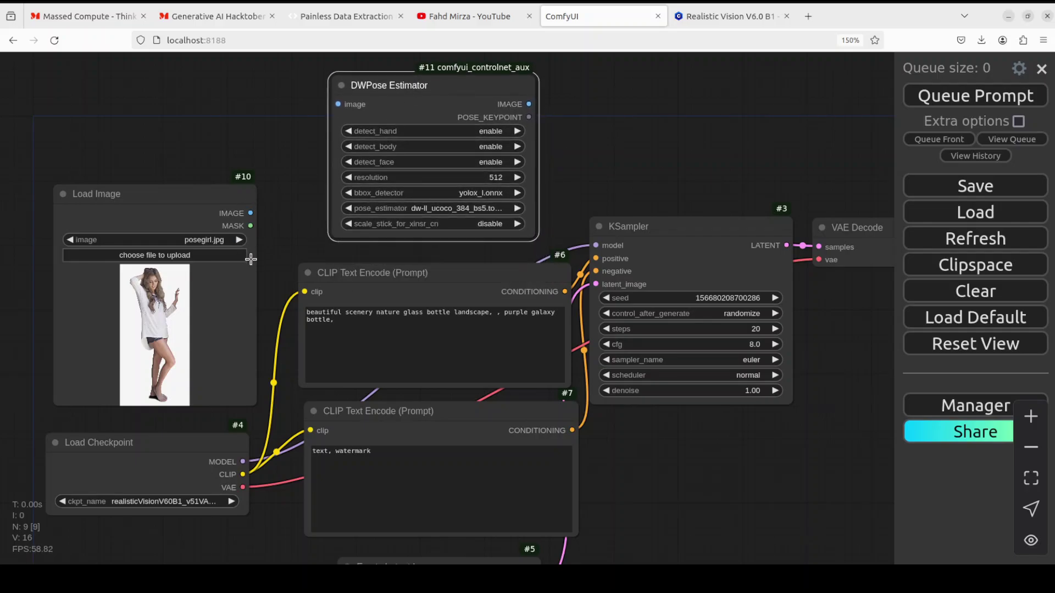
drag(250, 213, 338, 104)
drag(441, 87, 413, 83)
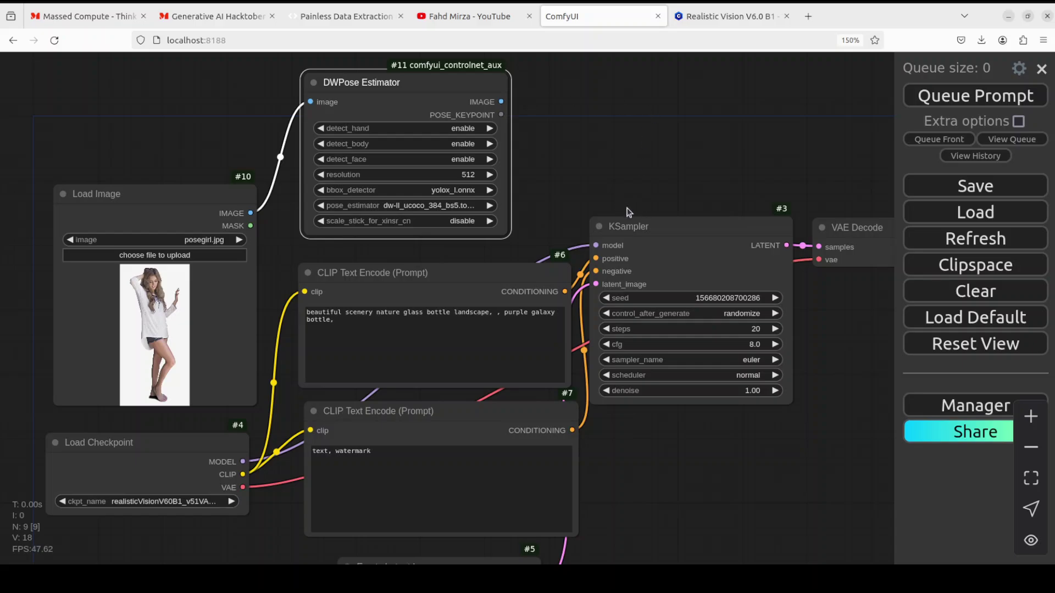
drag(425, 88, 457, 83)
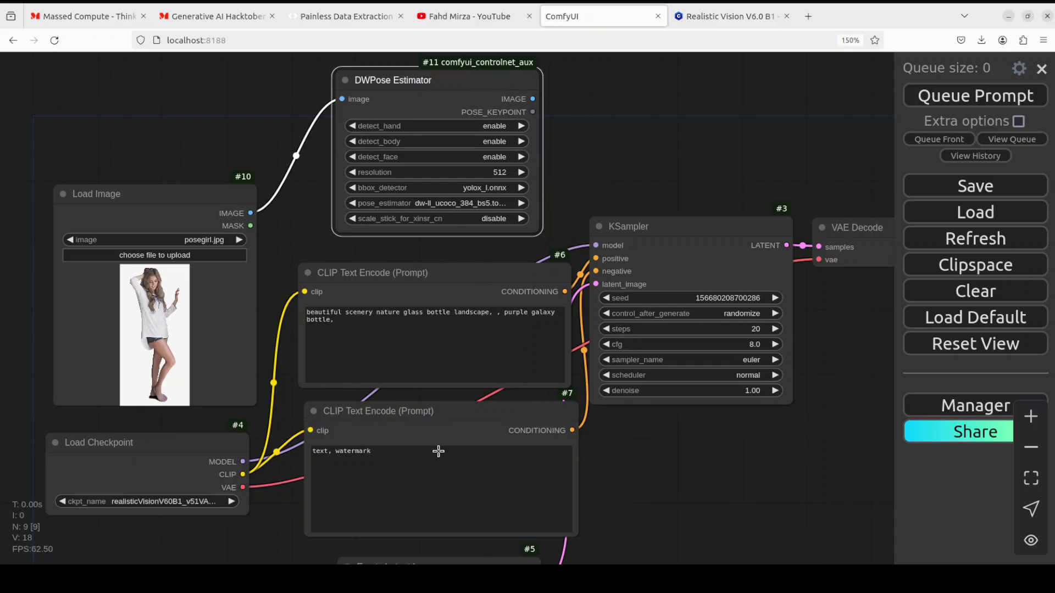
Lower both prompt nodes slightly and set the positive prompt to "beautiful young woman with red hair, wearing a skirt, high quality, 8K, high res".
drag(426, 419, 423, 436)
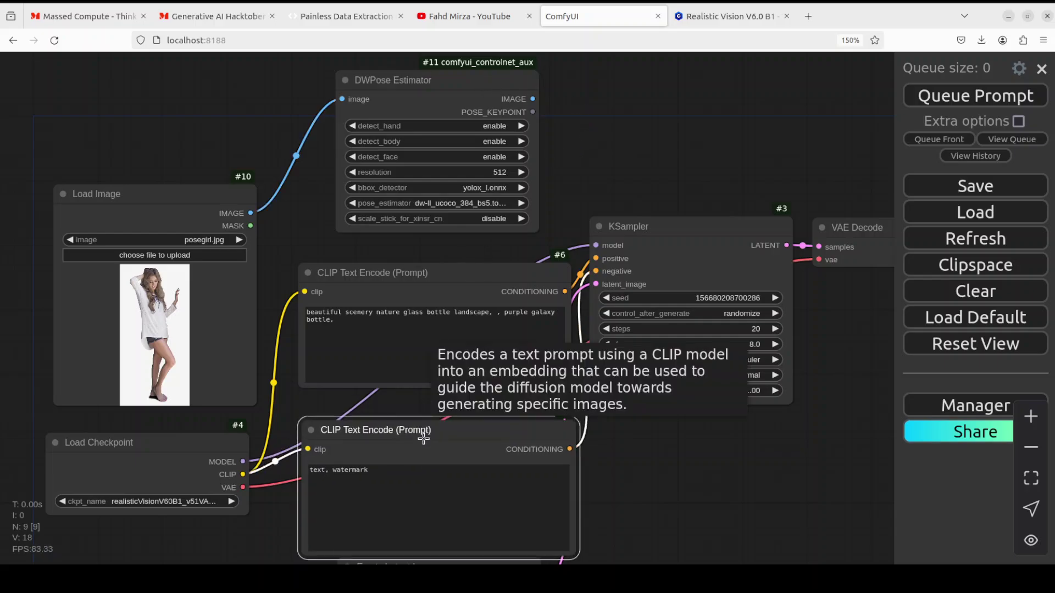
drag(407, 272, 406, 285)
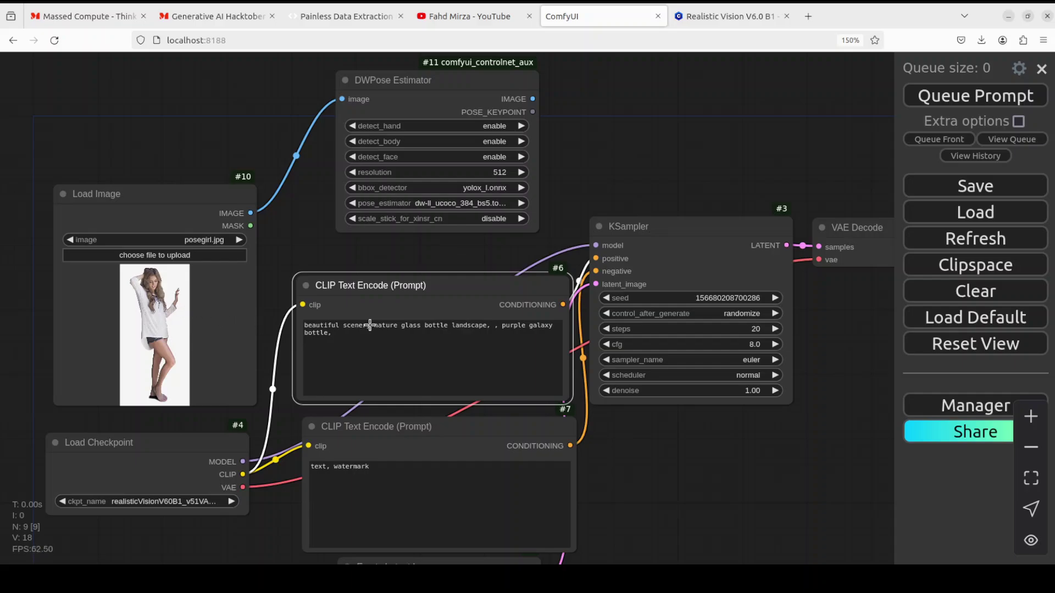
click(347, 335)
drag(331, 333, 297, 325)
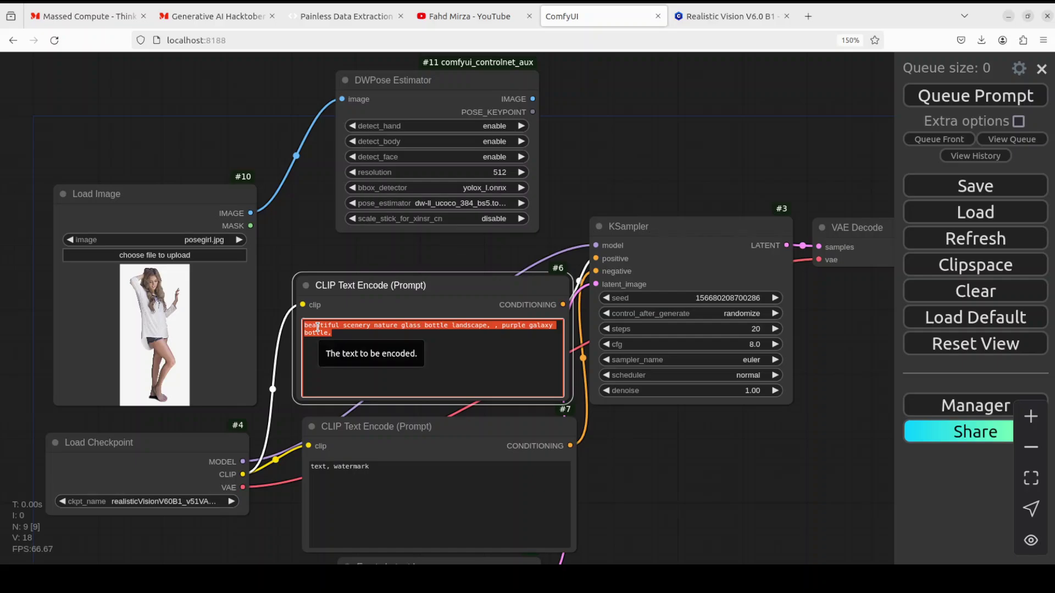
text(beautiful young wom)
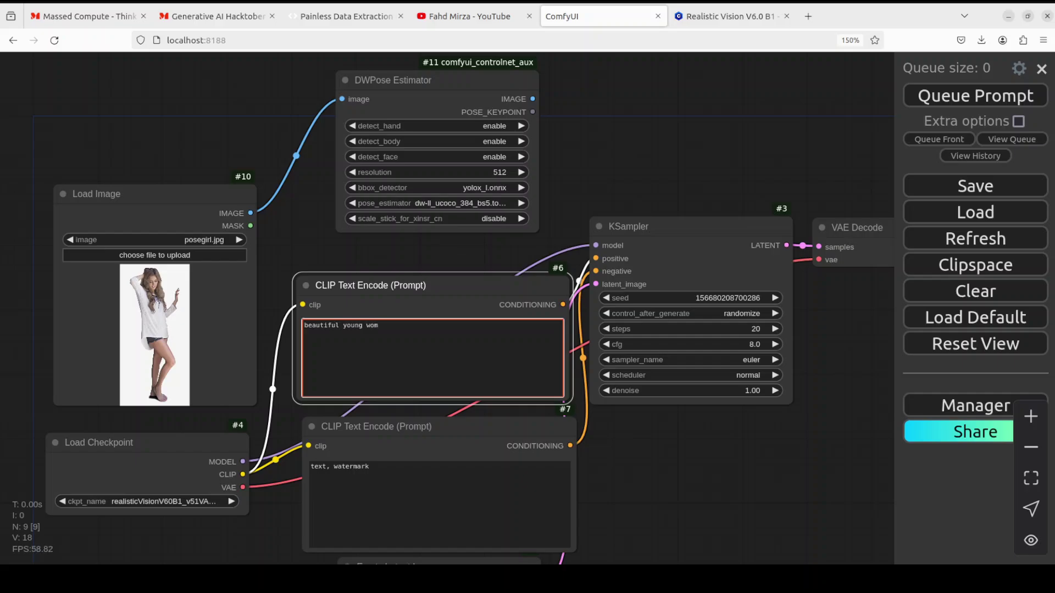
text(an with red hair, wearing a skirt, high quality, )
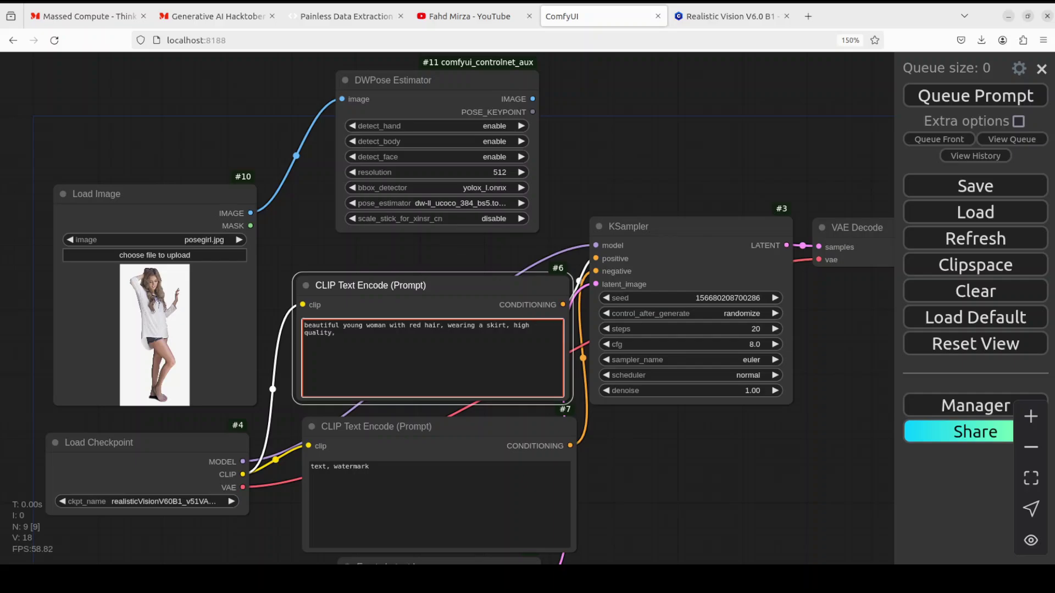
text(8K, high res)
Extend the negative prompt with "blurry, glitches, distorted, horror, tattoos, malformed hands, malformed limbs, naked, low res".
click(393, 471)
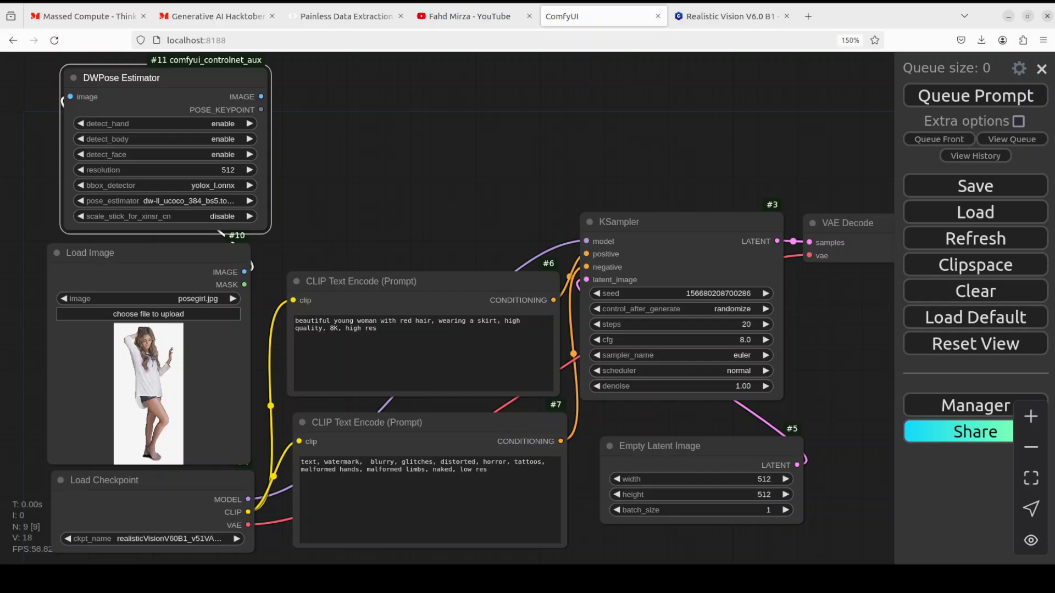
click(364, 281)
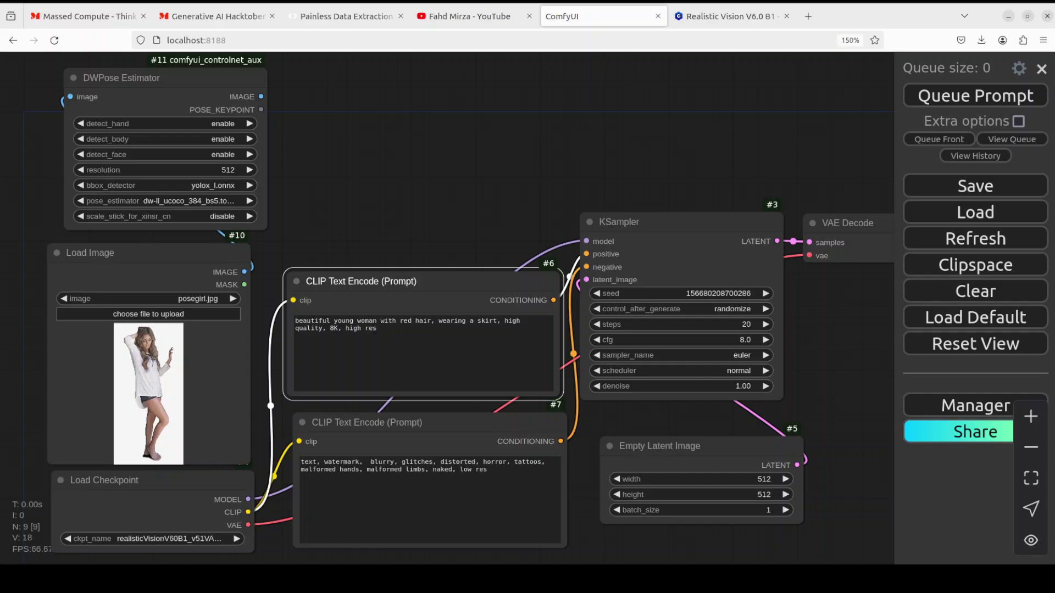
drag(377, 329, 286, 319)
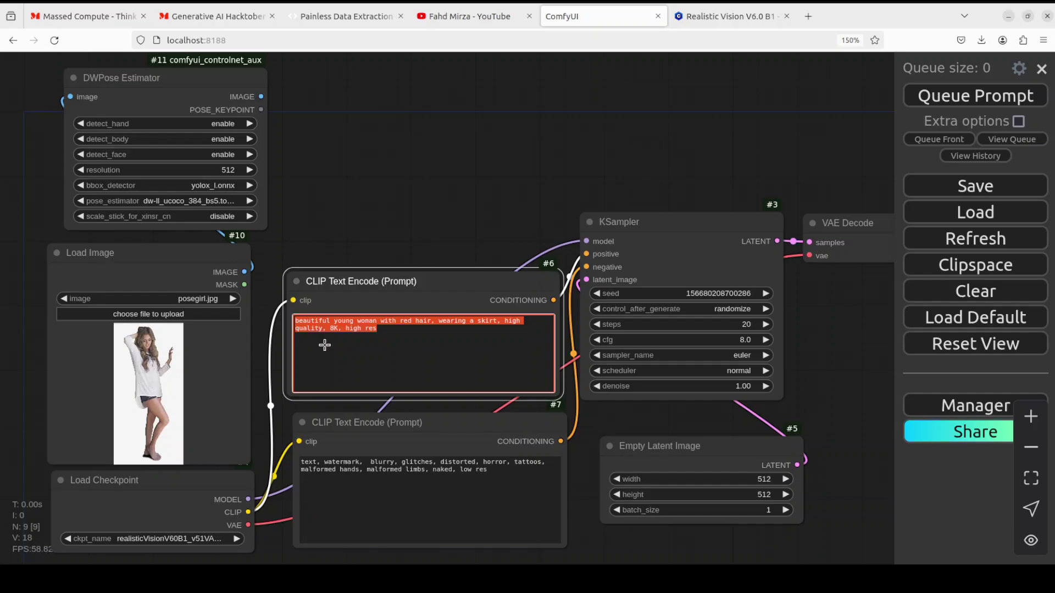
Add a Load ControlNet Model node beside the DWPose Estimator and set its model to controlnet11Models_openpose.safetensors.
double_click(350, 102)
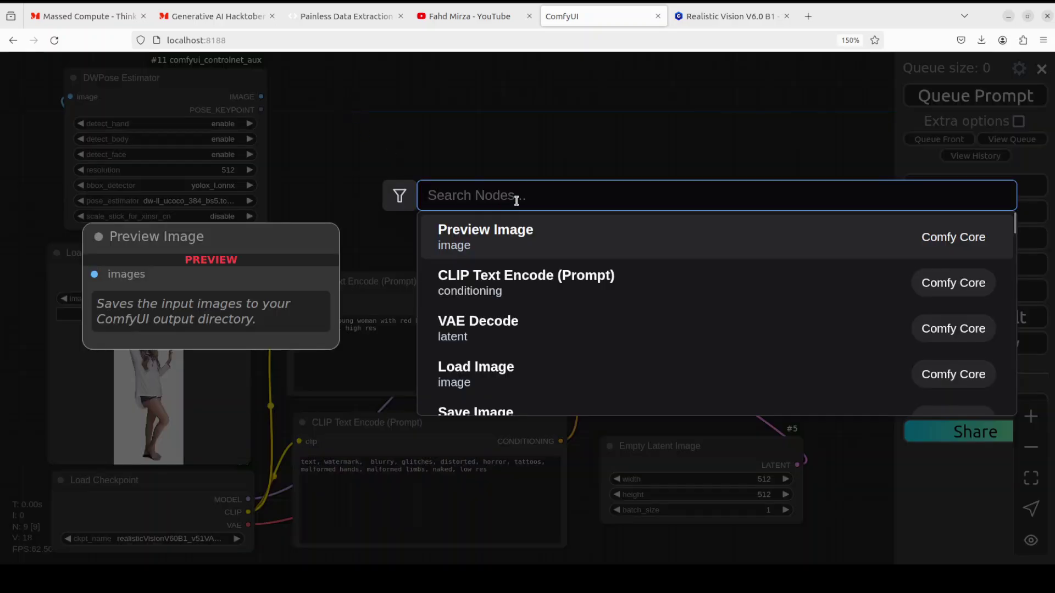
text(load control)
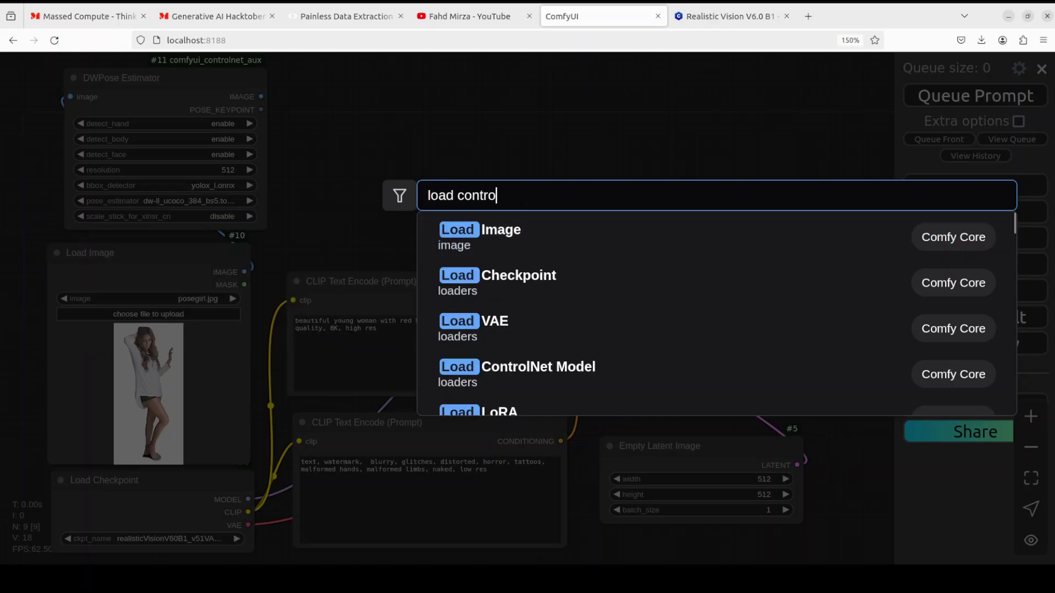
click(590, 235)
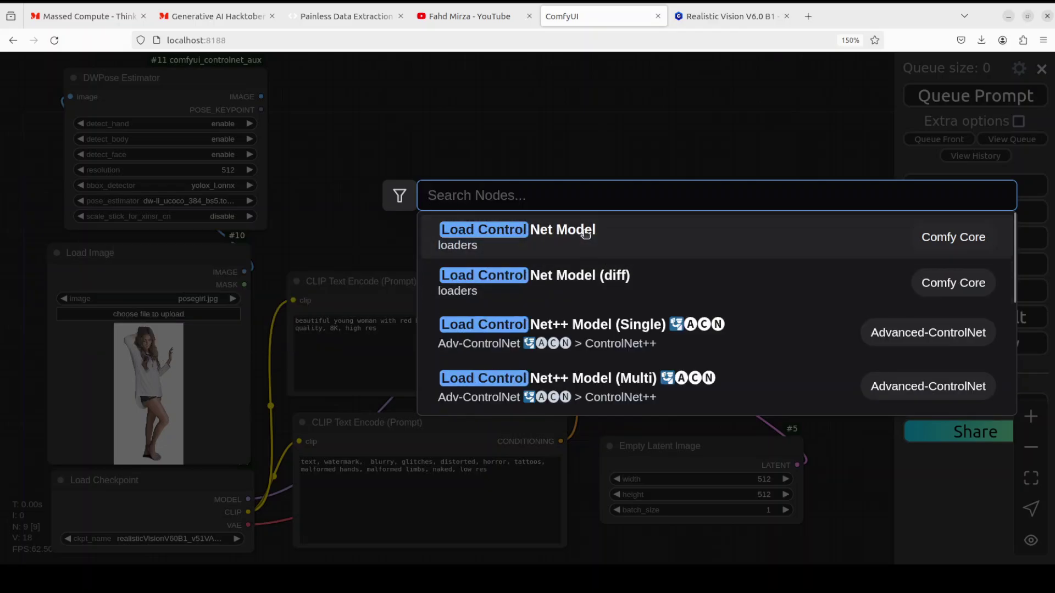
drag(454, 86, 385, 78)
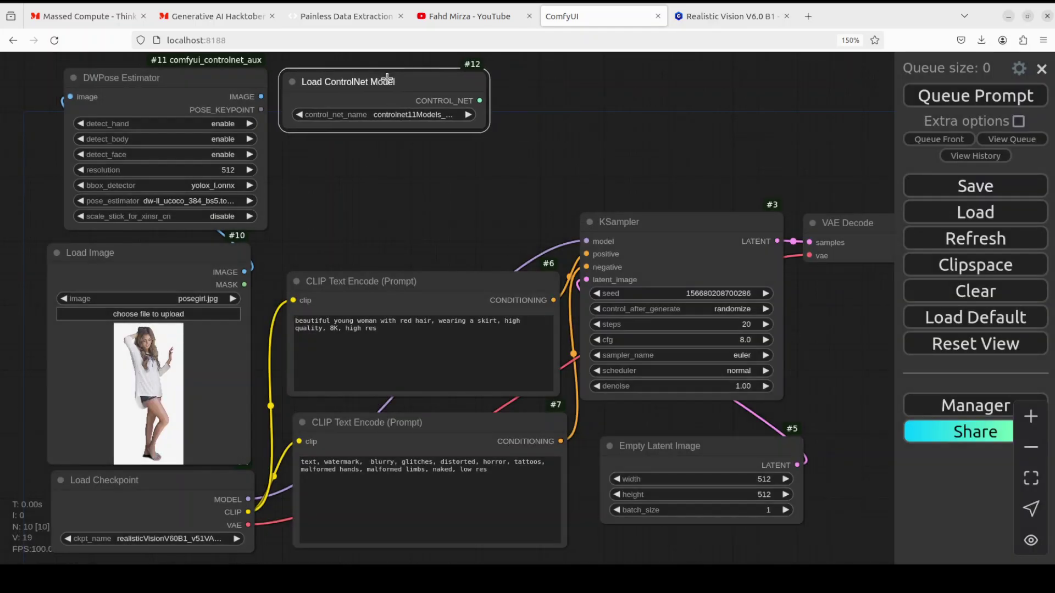
click(399, 115)
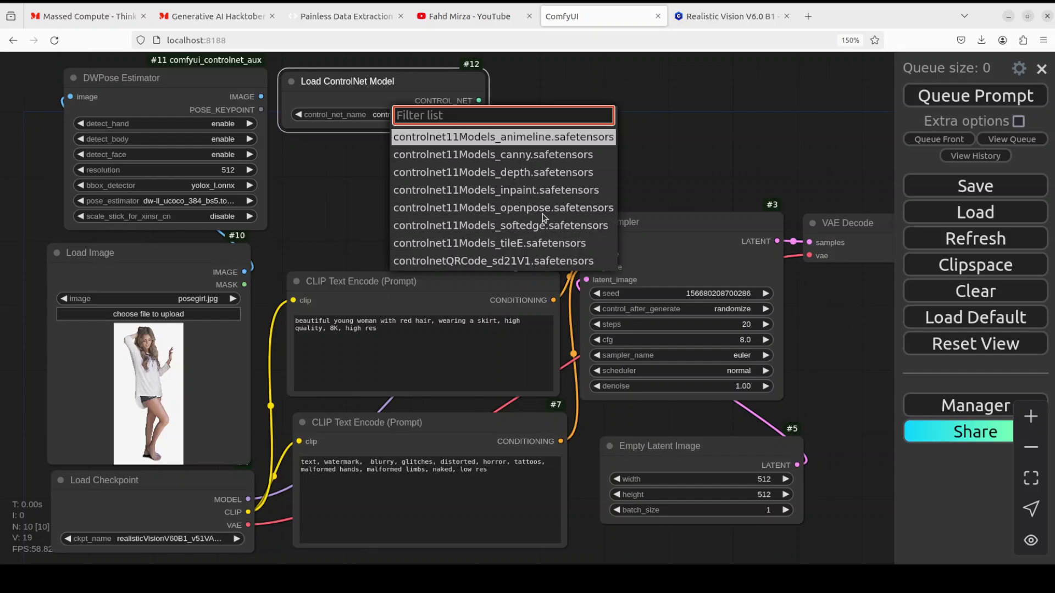
click(575, 212)
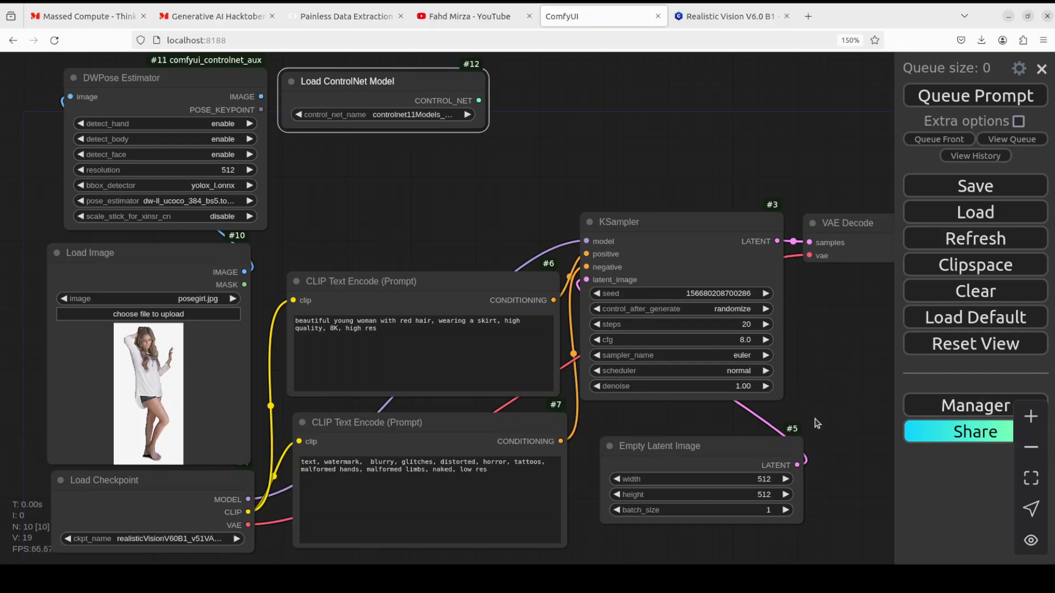
Search the Custom Nodes Manager for "advanced controlnet" to check the ComfyUI-Advanced-ControlNet extension's install status, and return to the workflow.
click(970, 408)
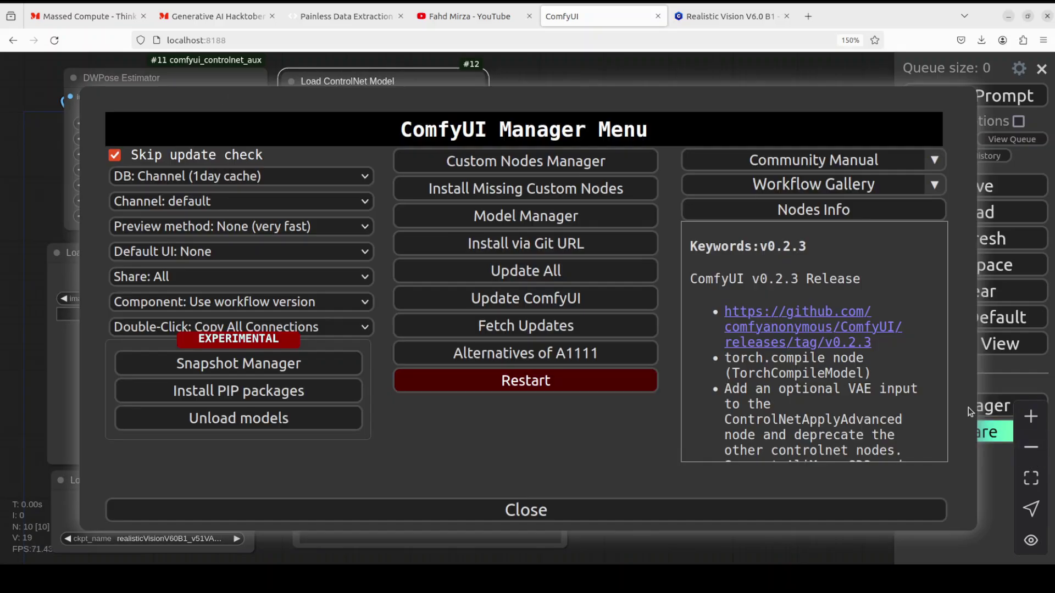
click(489, 166)
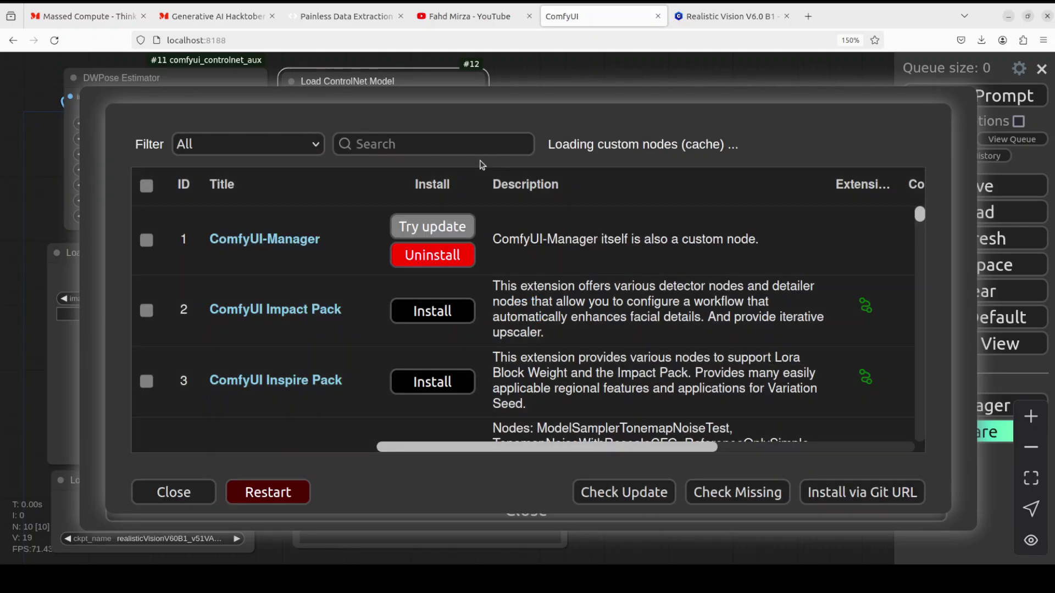
click(429, 143)
text(advanced)
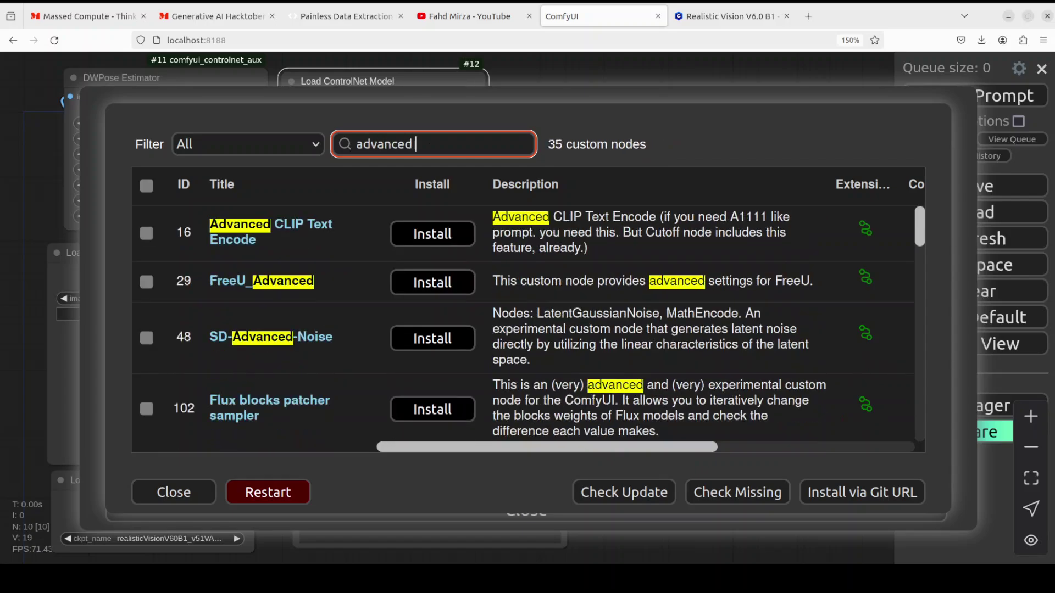
text(ap)
key(BackSpace)
key(BackSpace)
text(controlnet)
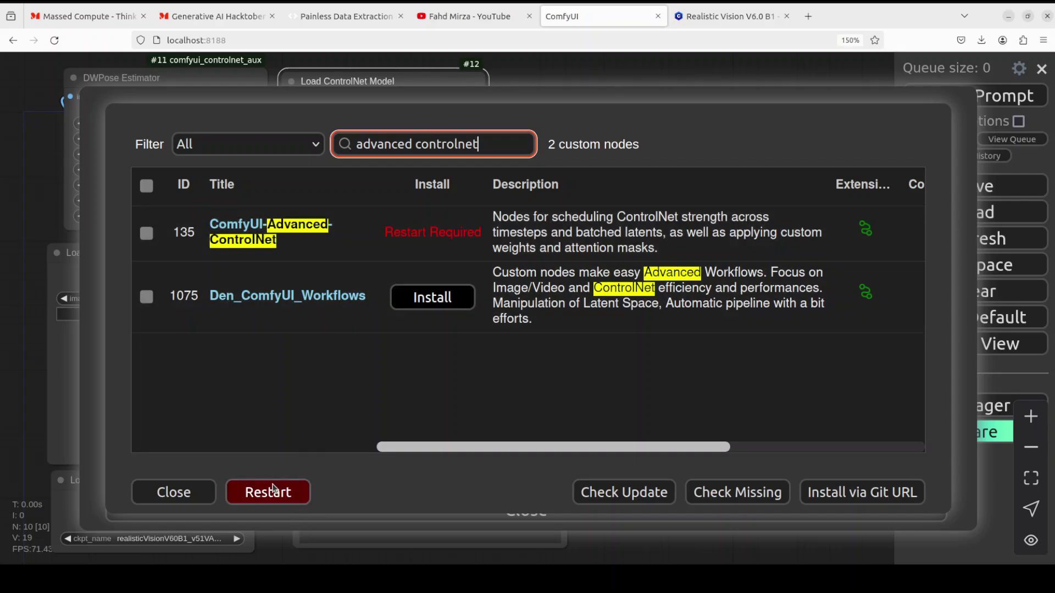
click(164, 493)
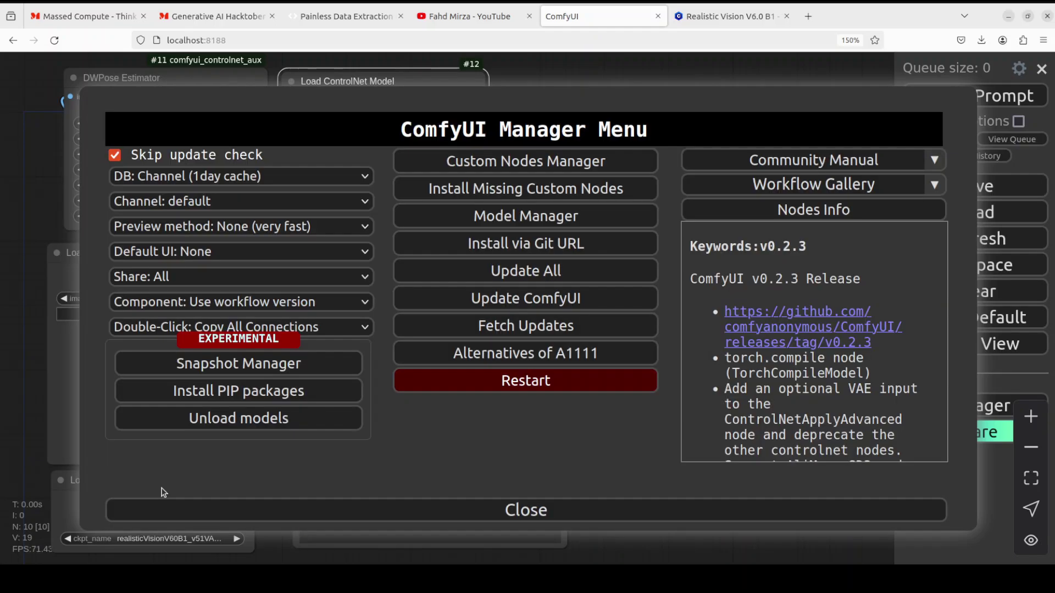
click(570, 520)
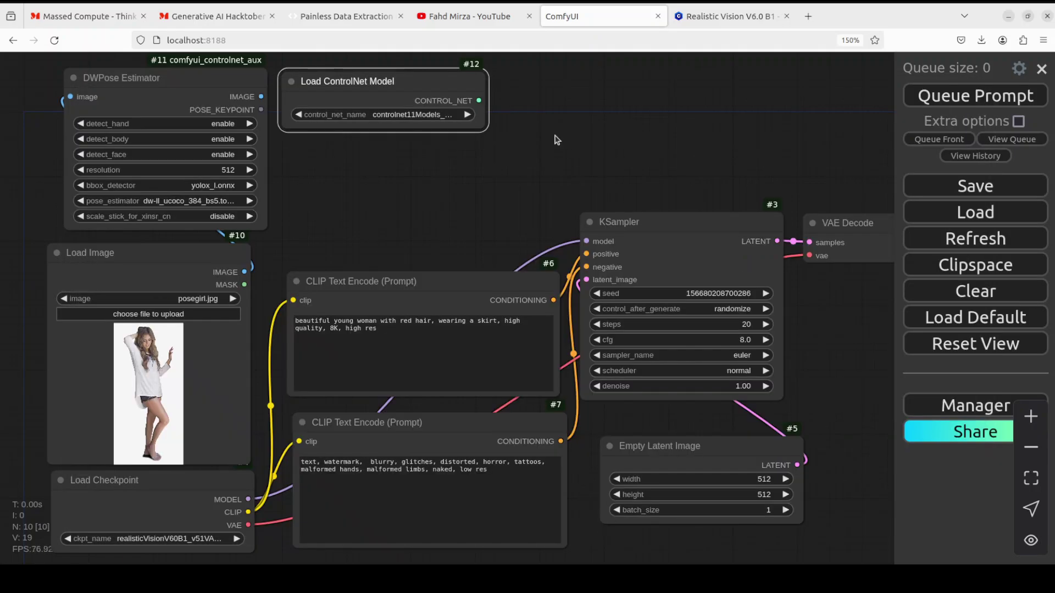
Add an Apply Advanced ControlNet node beside the Load ControlNet Model node and move the Empty Latent Image node lower.
double_click(556, 89)
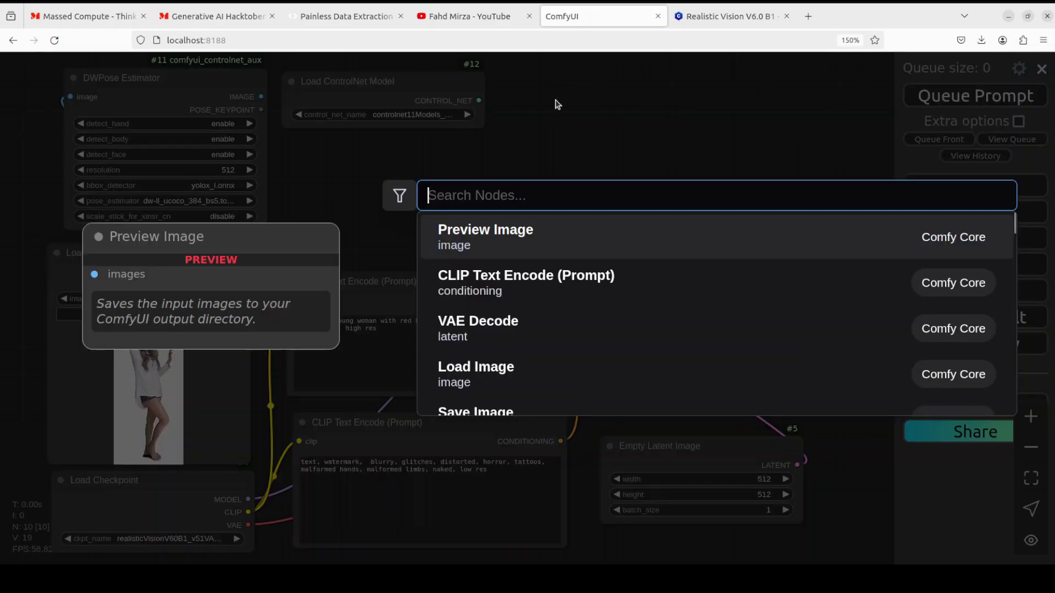
text(a)
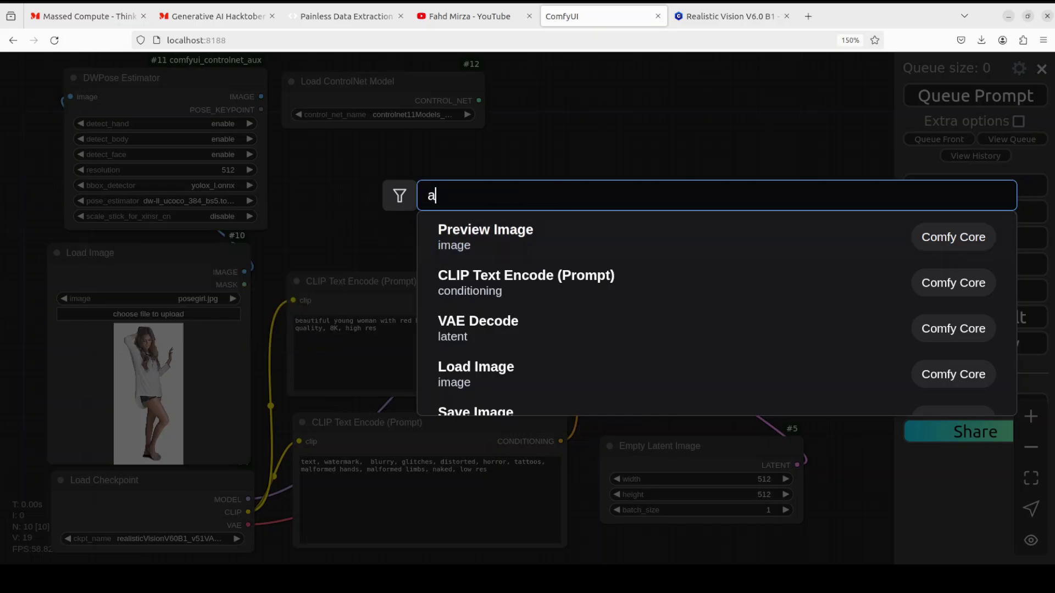
text(pply advanced)
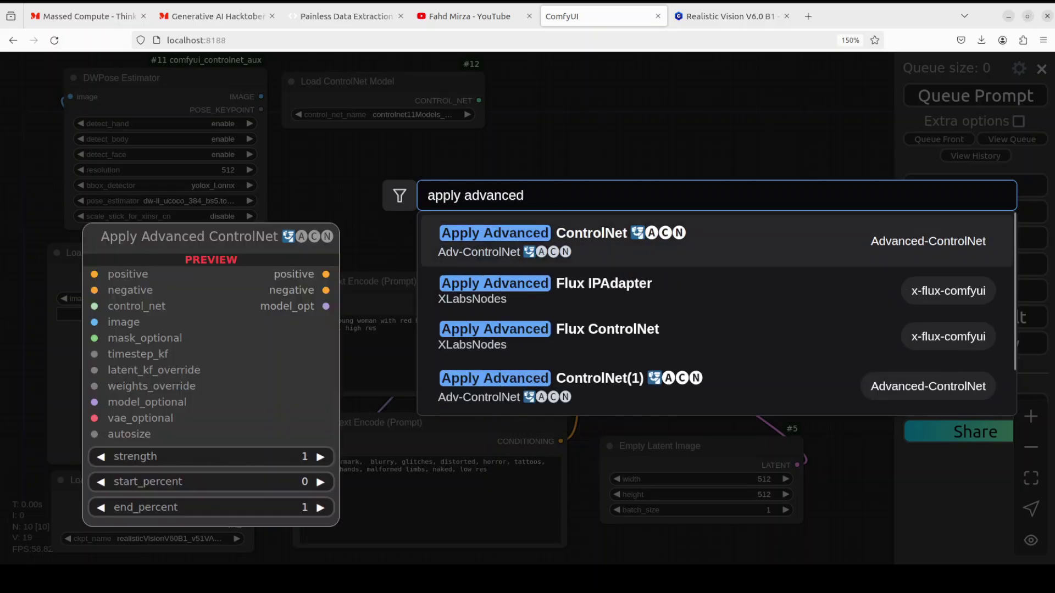
click(577, 240)
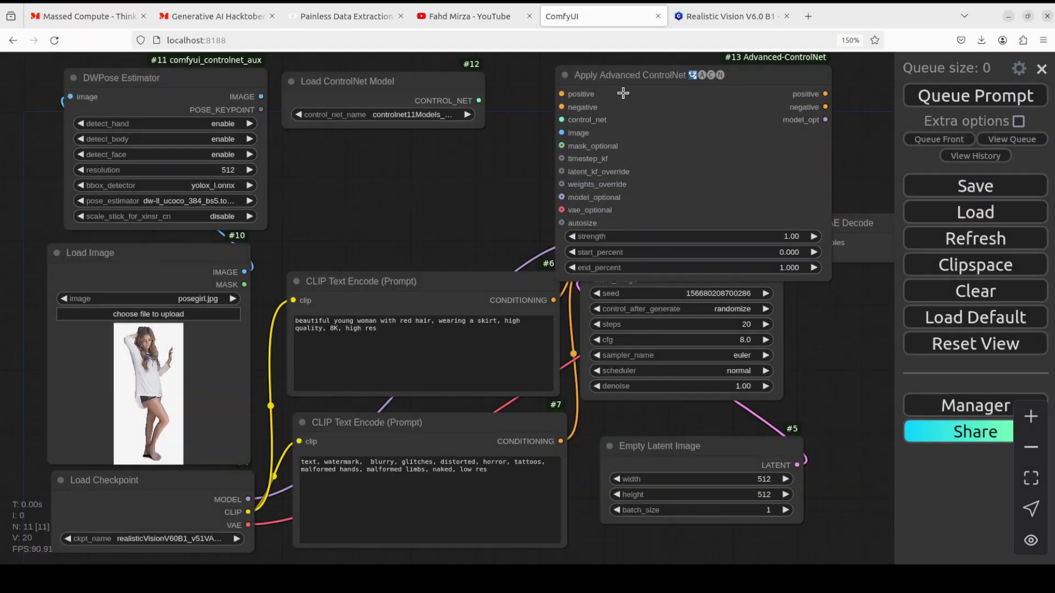
click(586, 324)
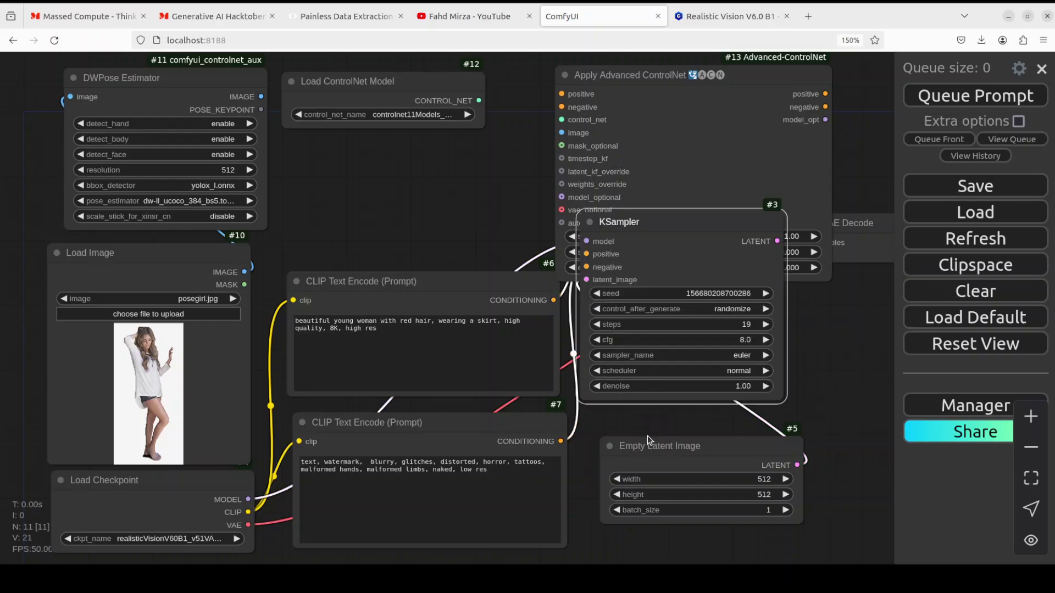
drag(648, 448, 644, 482)
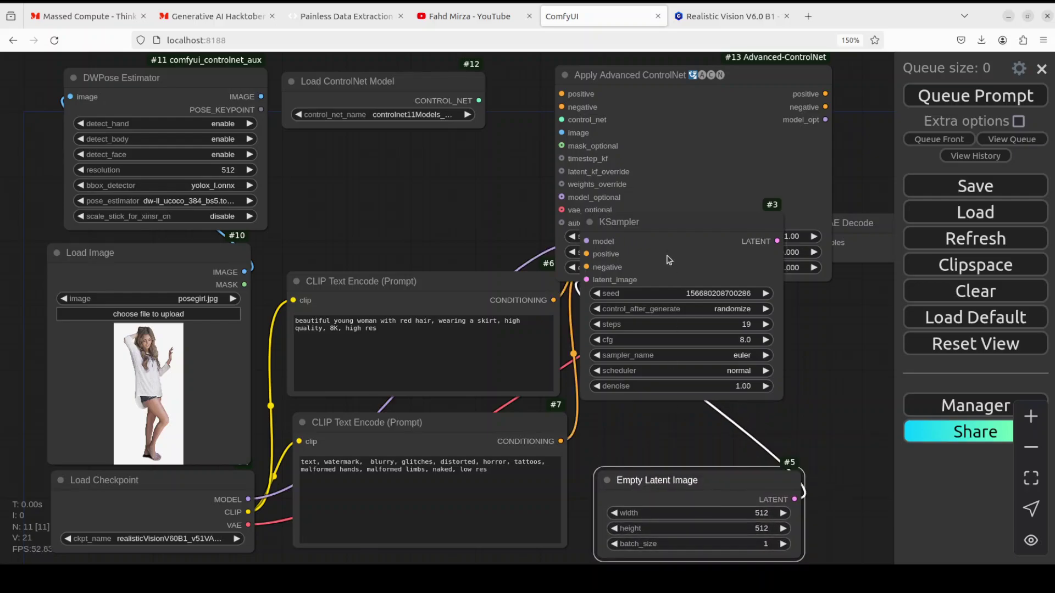
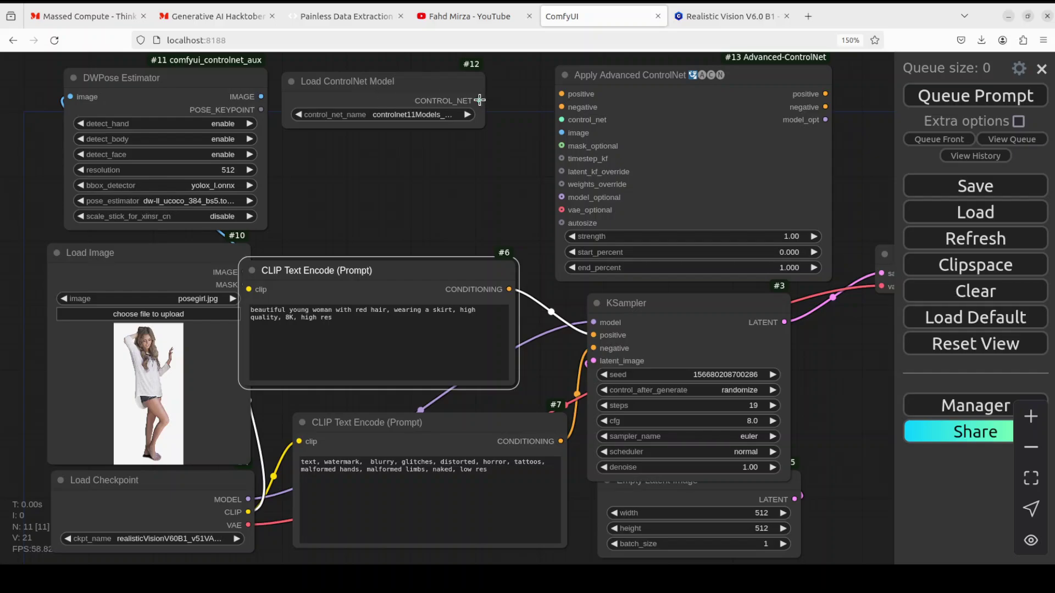
Connect the Load ControlNet Model's CONTROL_NET and the DWPose Estimator's IMAGE outputs to the matching Apply Advanced ControlNet inputs.
drag(478, 100, 563, 119)
drag(261, 96, 564, 134)
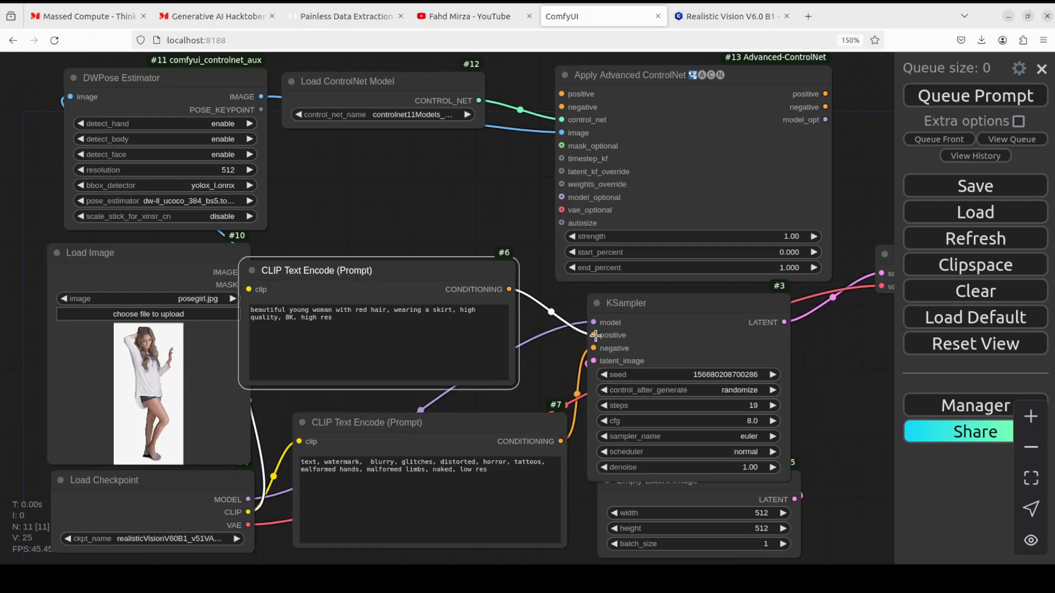
Reroute the positive and negative prompt conditioning through the Apply Advanced ControlNet node into the KSampler's positive and negative inputs.
drag(595, 335, 556, 93)
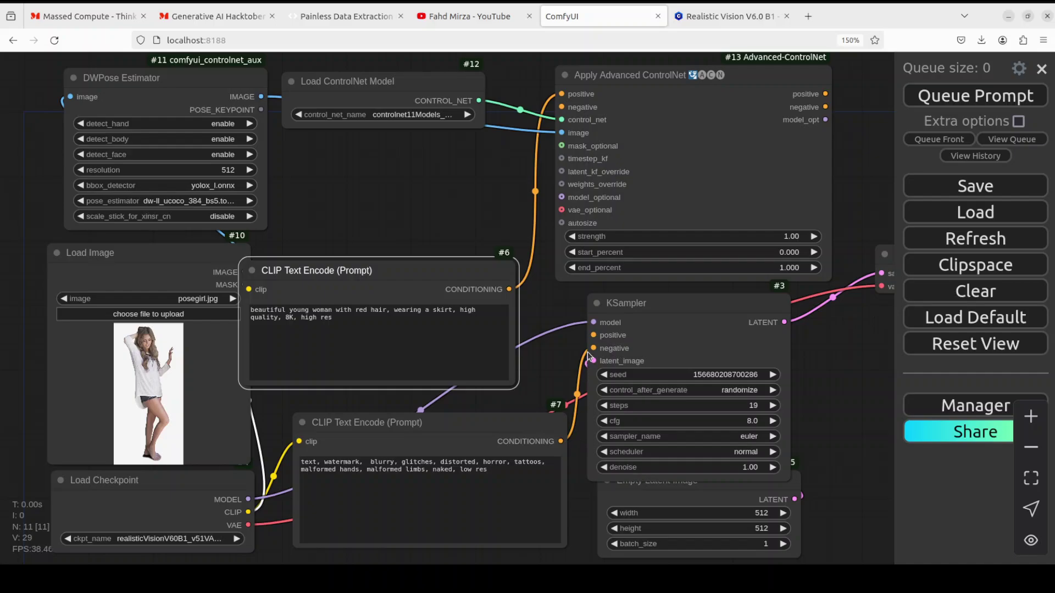
drag(592, 349, 561, 107)
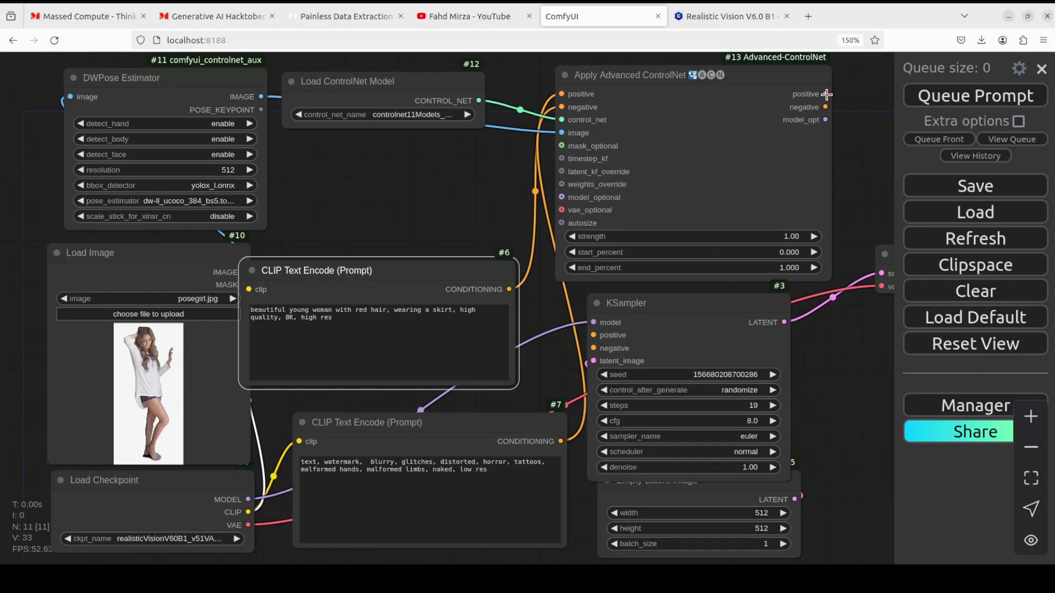
drag(826, 94, 612, 335)
drag(825, 107, 596, 348)
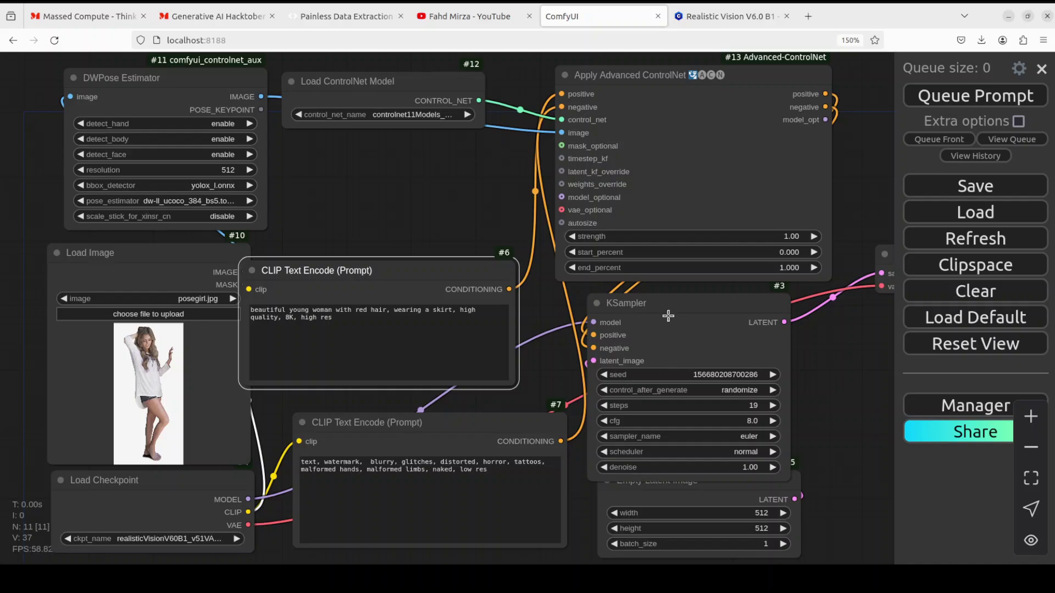
Raise both CLIP Text Encode nodes and place the KSampler just below the Apply Advanced ControlNet node.
drag(685, 302, 729, 296)
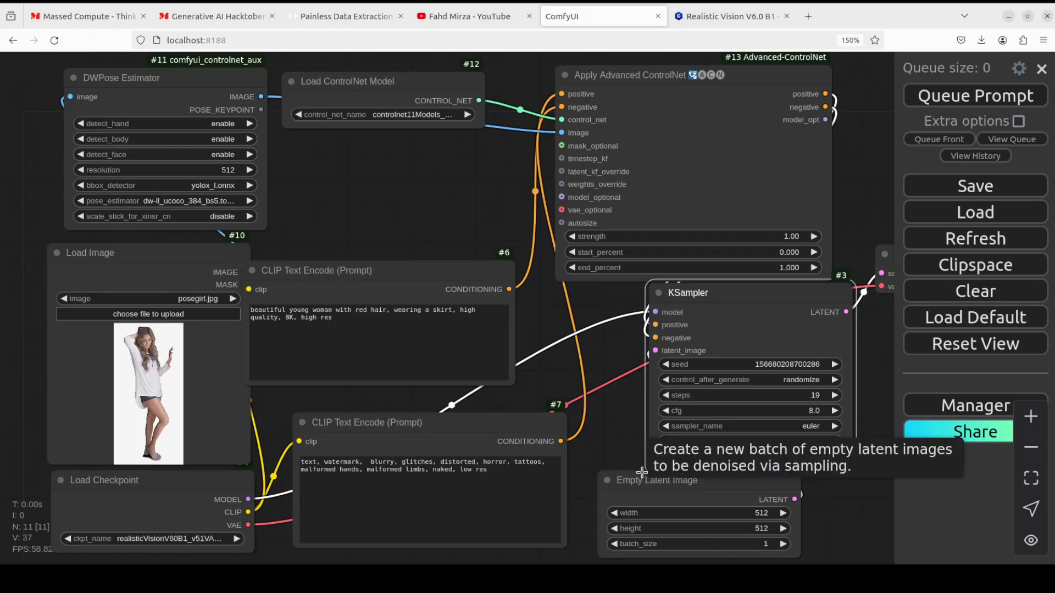
drag(709, 292, 657, 303)
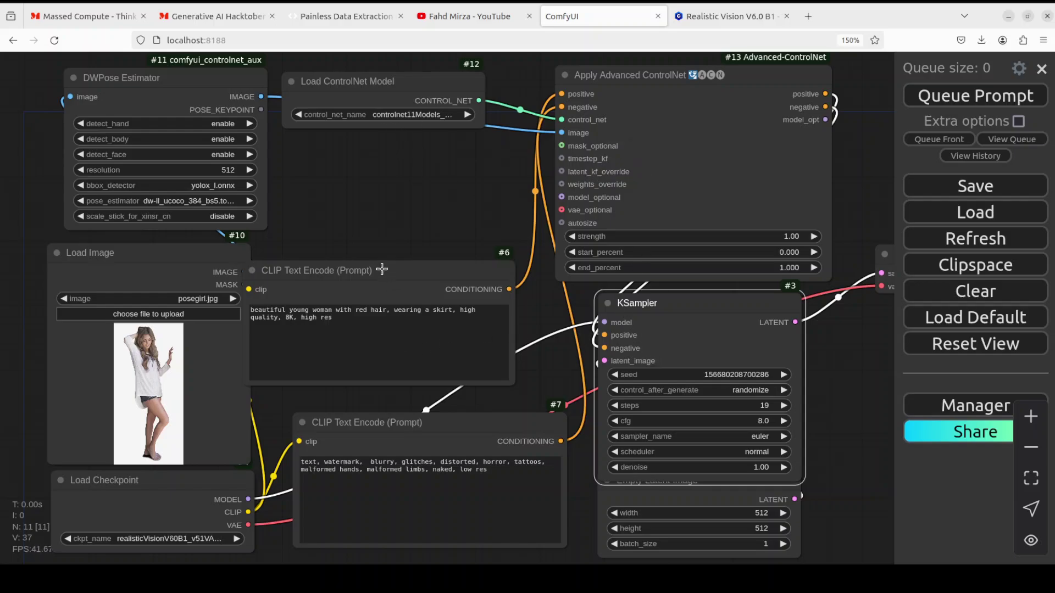
drag(382, 270, 406, 248)
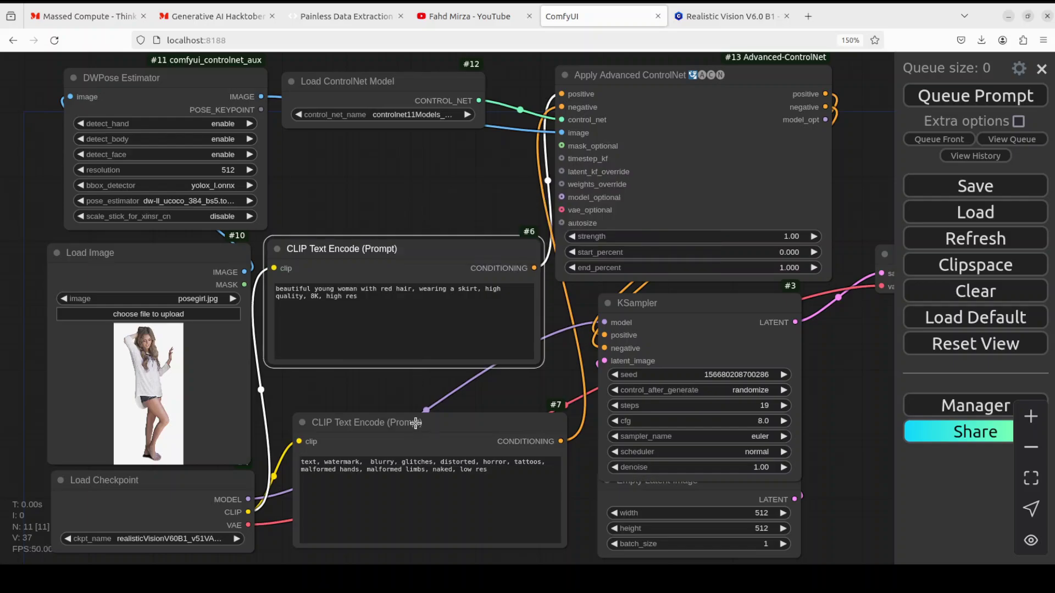
drag(416, 423, 403, 396)
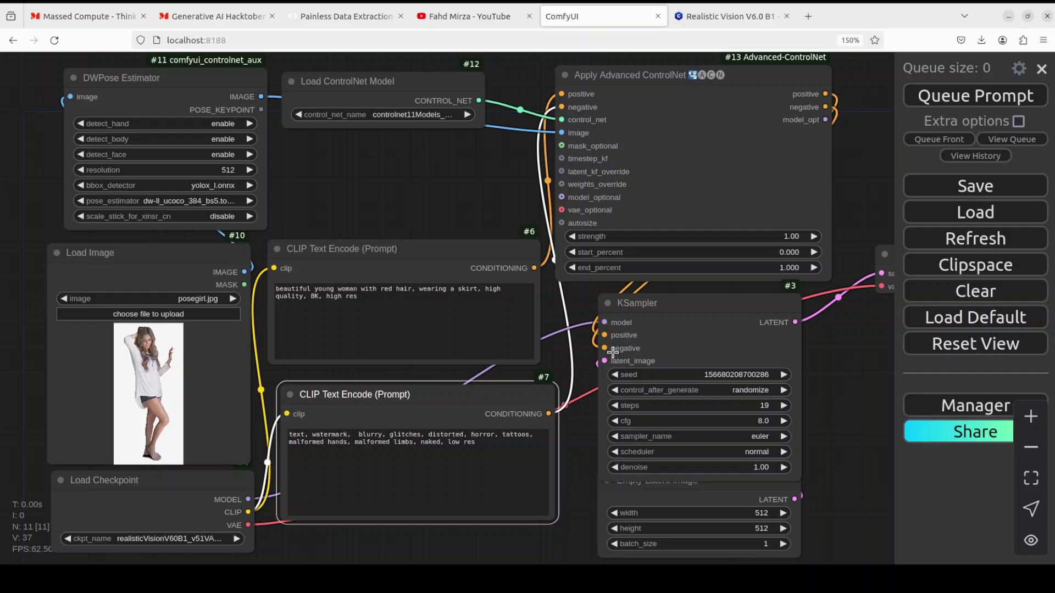
drag(697, 306, 684, 308)
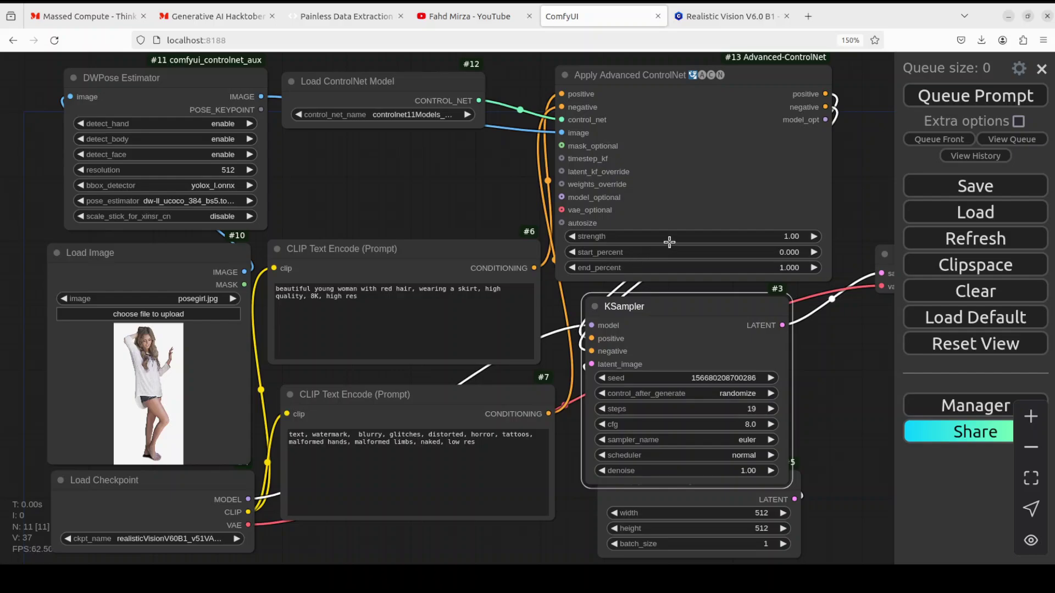
Add a Preview Image node beneath the Load ControlNet Model node and connect the DWPose Estimator's IMAGE output to it.
double_click(361, 172)
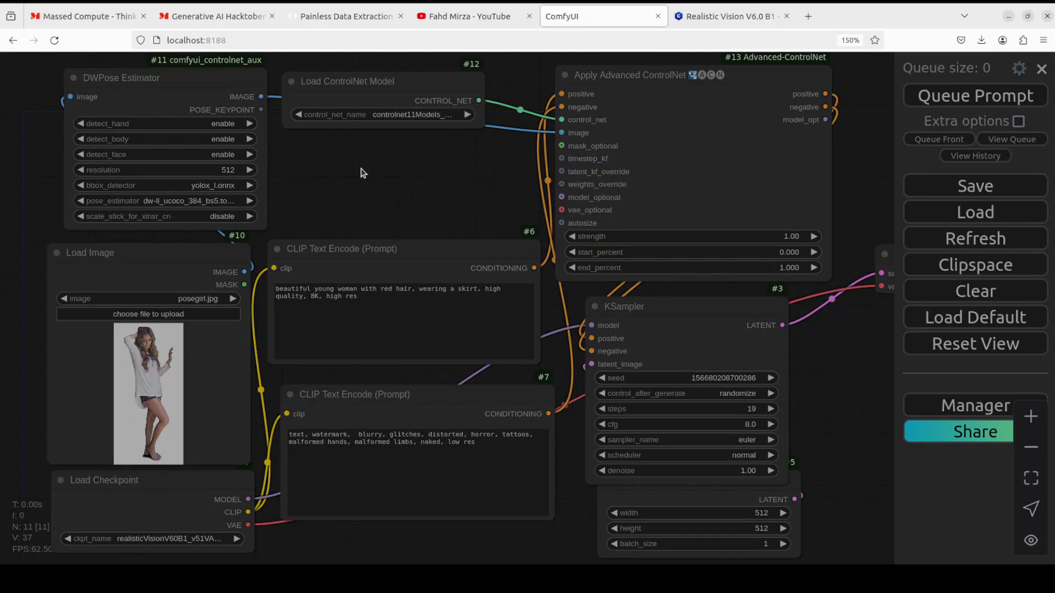
click(468, 236)
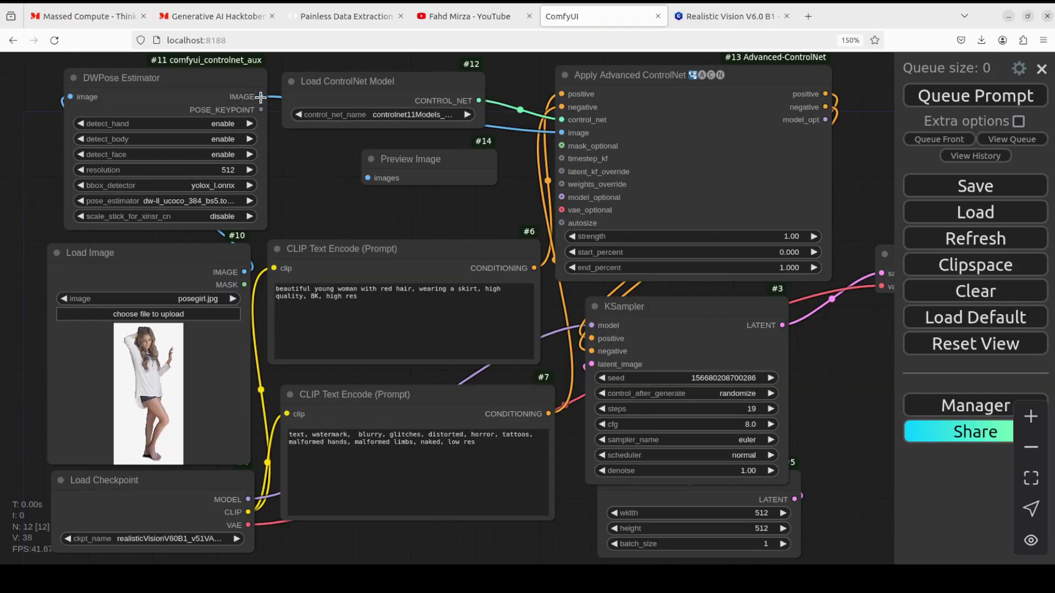
drag(260, 97, 368, 178)
drag(434, 157, 363, 147)
Lower both CLIP Text Encode nodes and enlarge the Preview Image node to fill the space above them.
drag(375, 394, 376, 427)
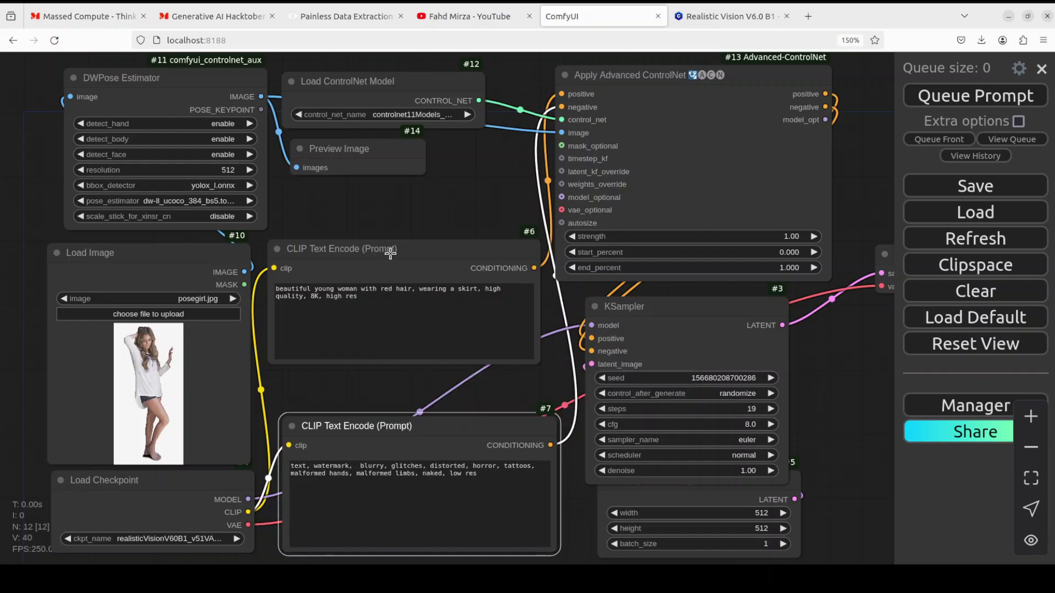
drag(389, 253, 389, 297)
click(412, 172)
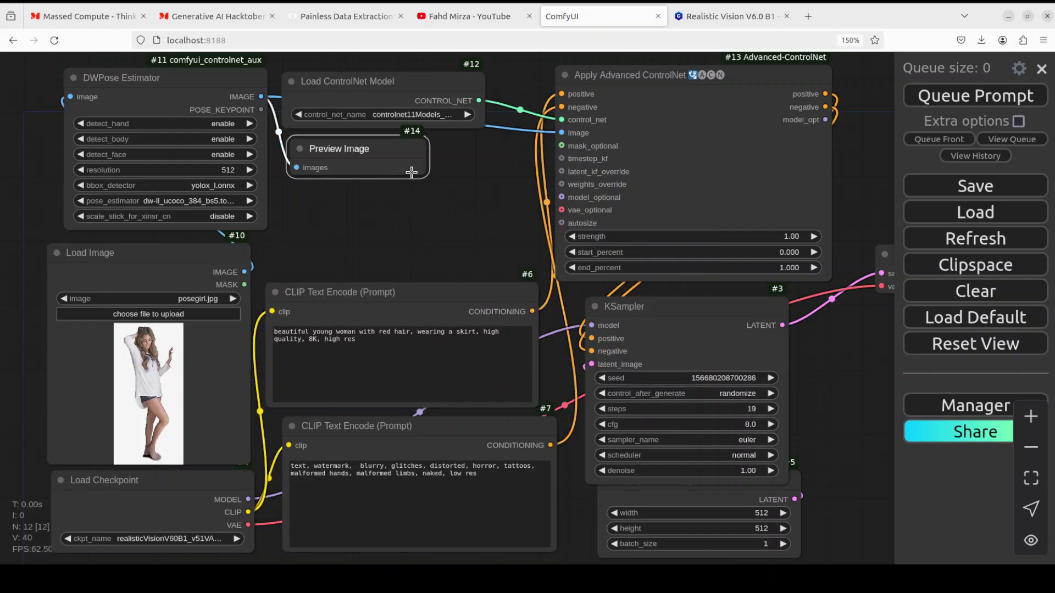
drag(430, 184, 490, 269)
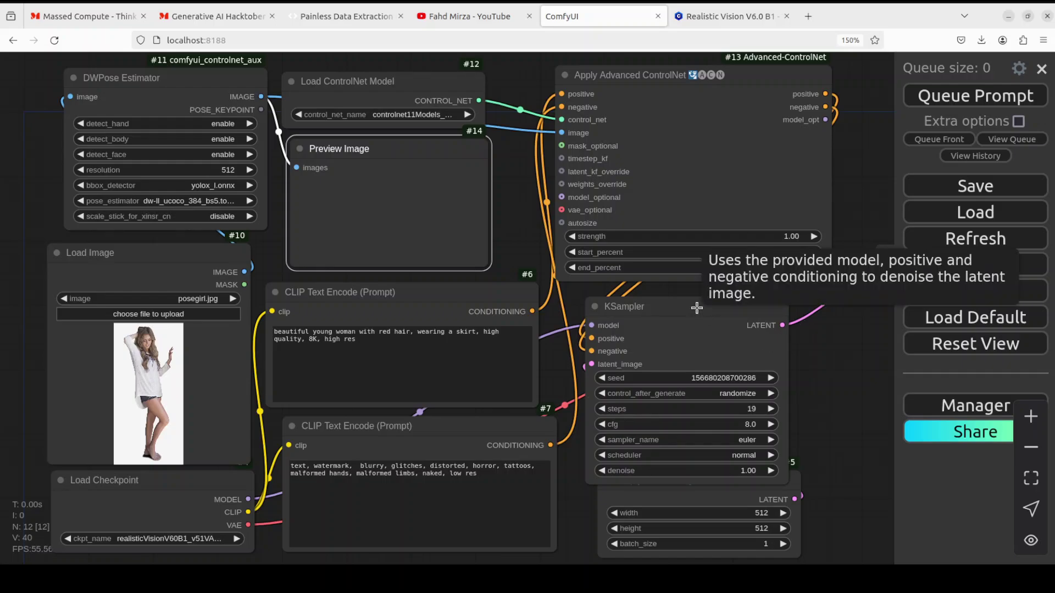
Raise the KSampler node slightly and set its control_after_generate to fixed and its steps to 20.
drag(696, 309, 697, 304)
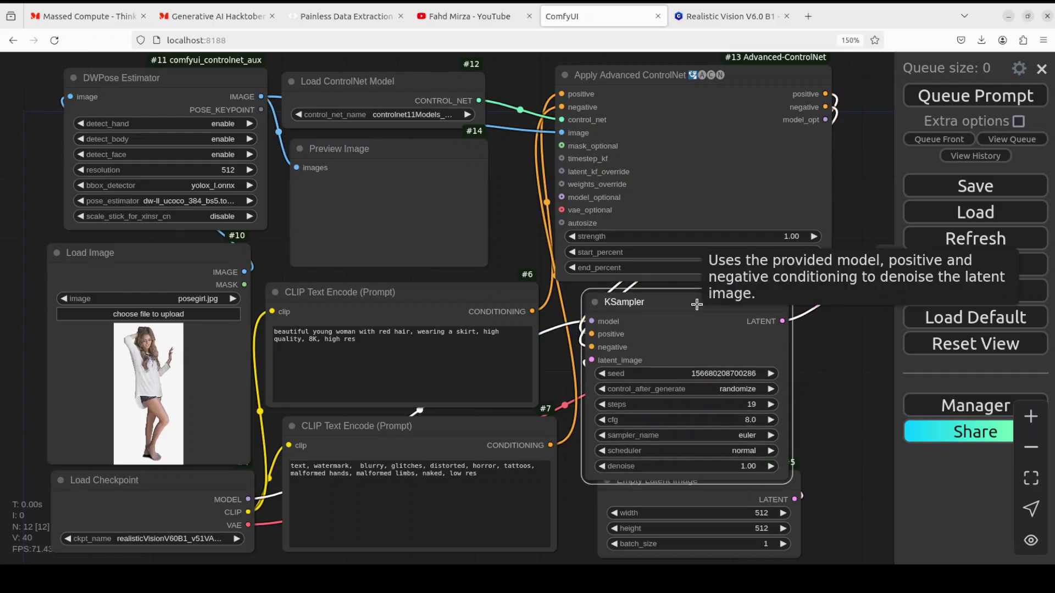
click(715, 389)
click(765, 389)
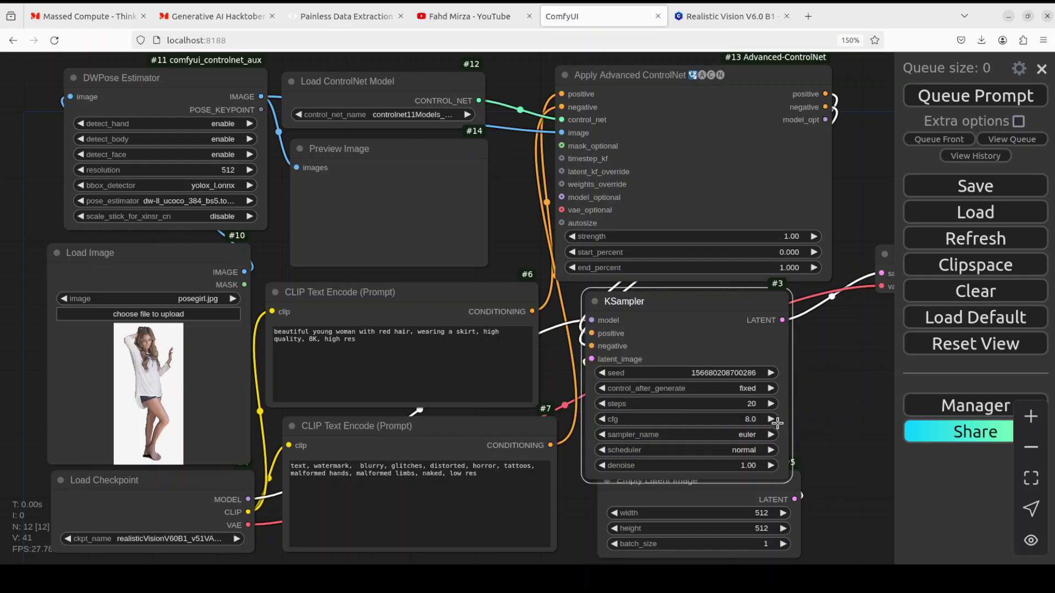
Set the KSampler's sampler_name to dpmpp_2m and its scheduler to karras.
click(711, 439)
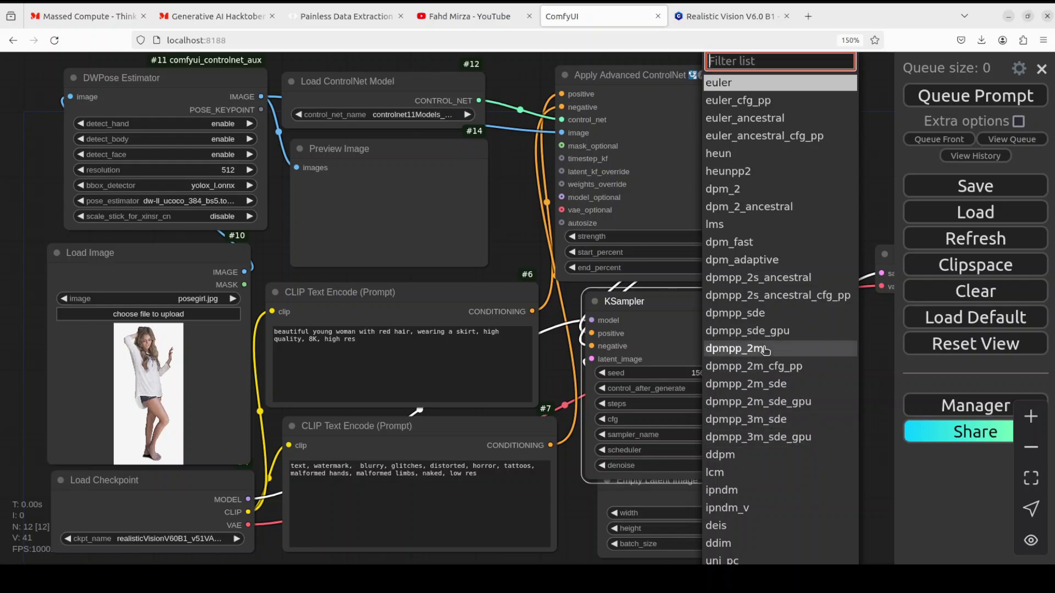
click(781, 350)
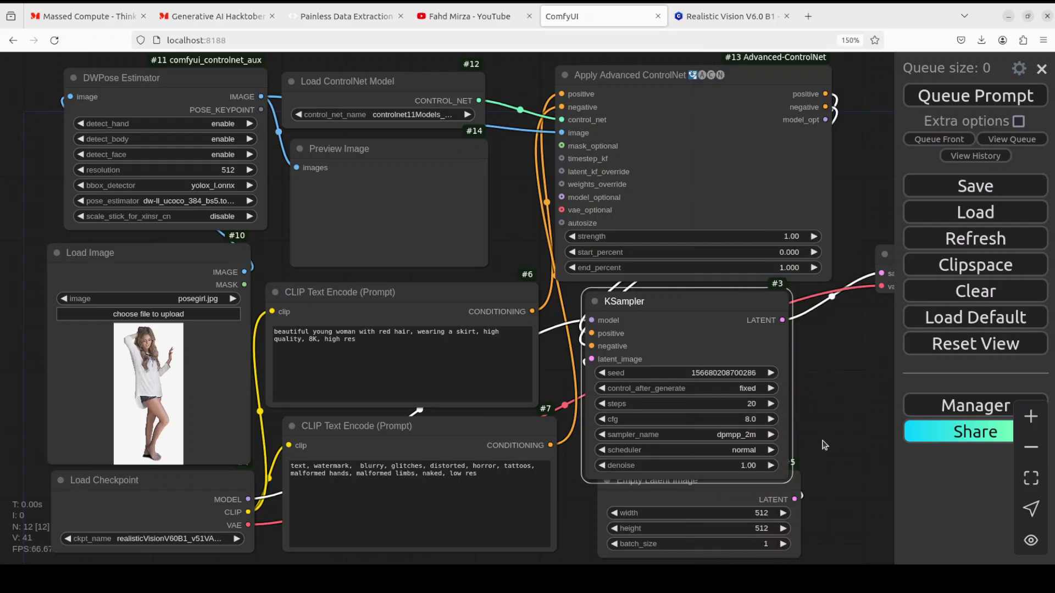
click(746, 451)
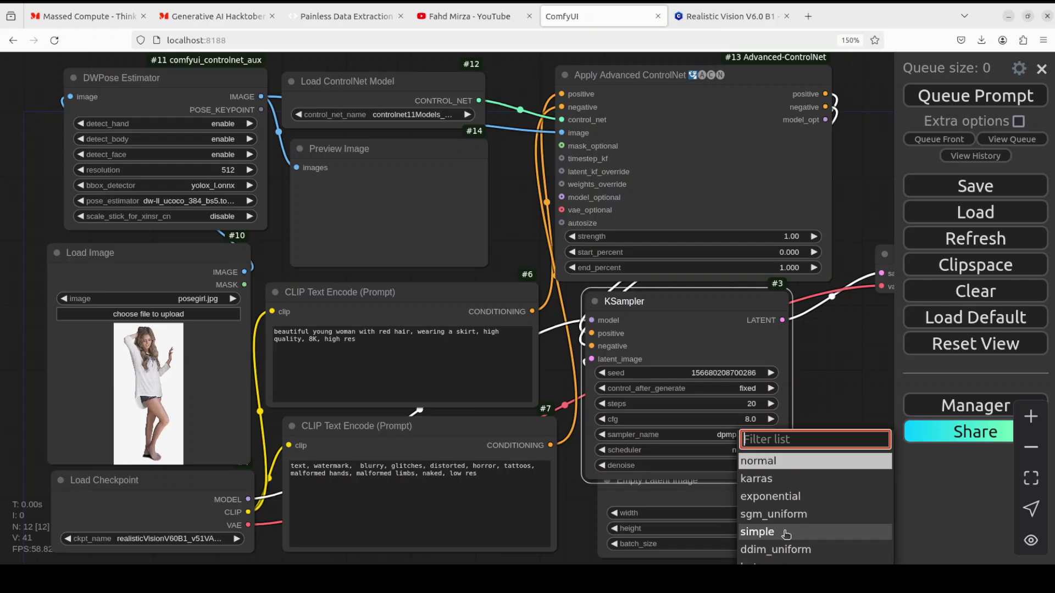
click(783, 480)
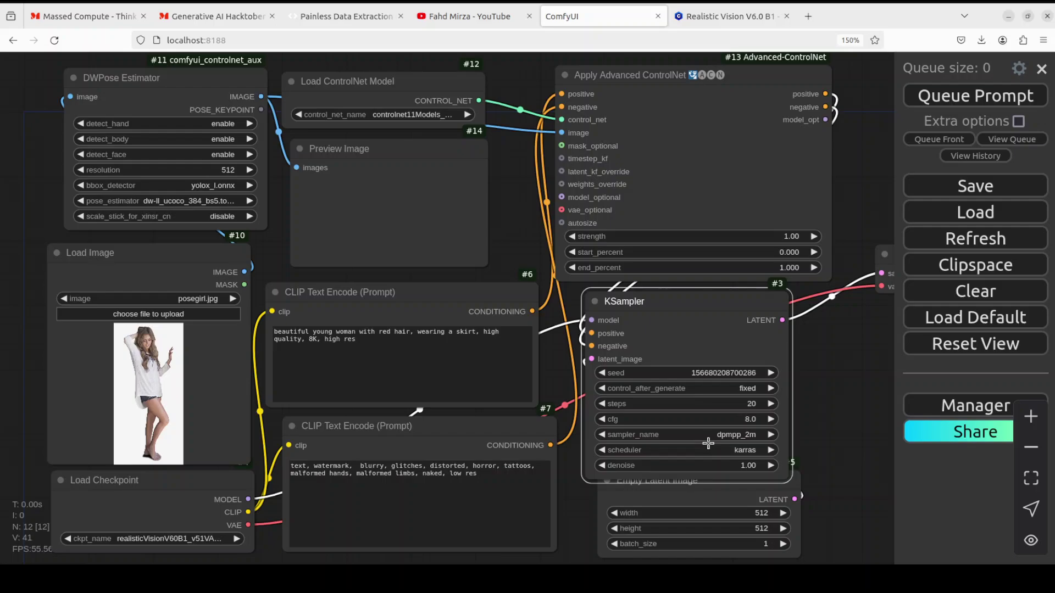
click(752, 451)
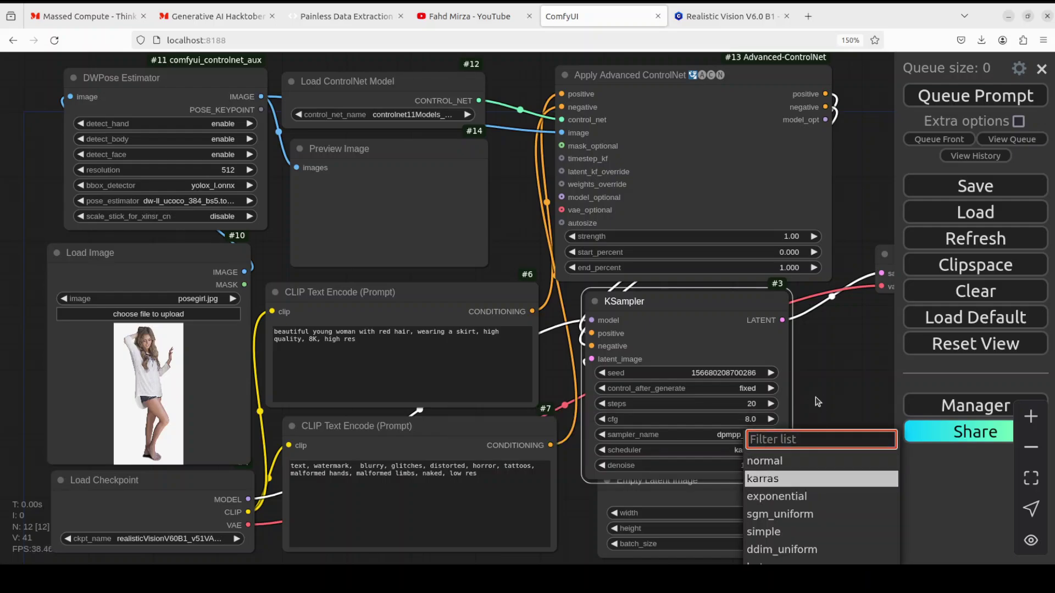
click(790, 479)
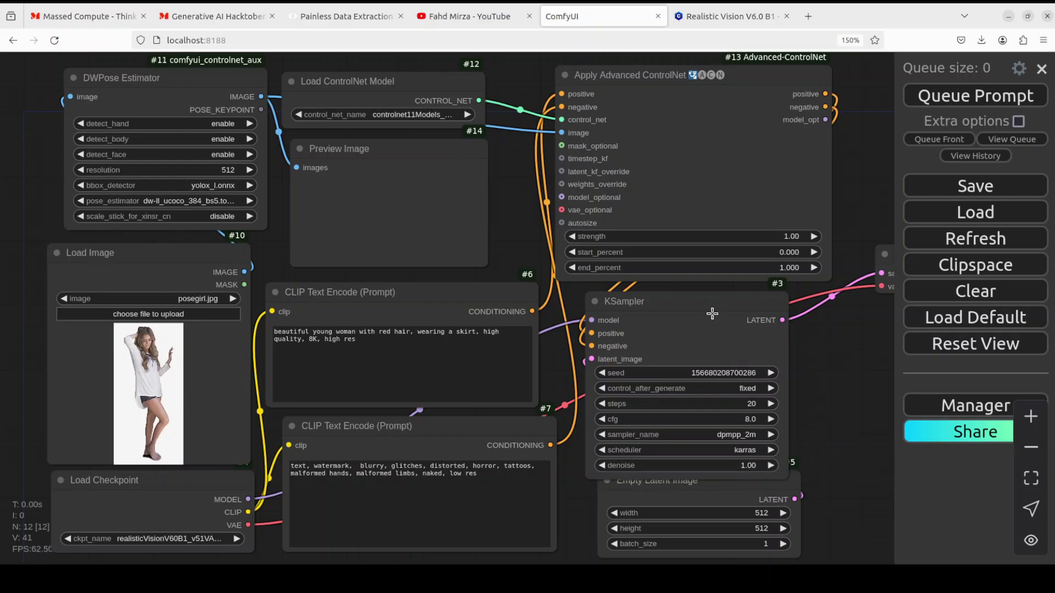
Pull the Save Image node clear of the VAE Decode node and delete it.
drag(769, 350, 527, 311)
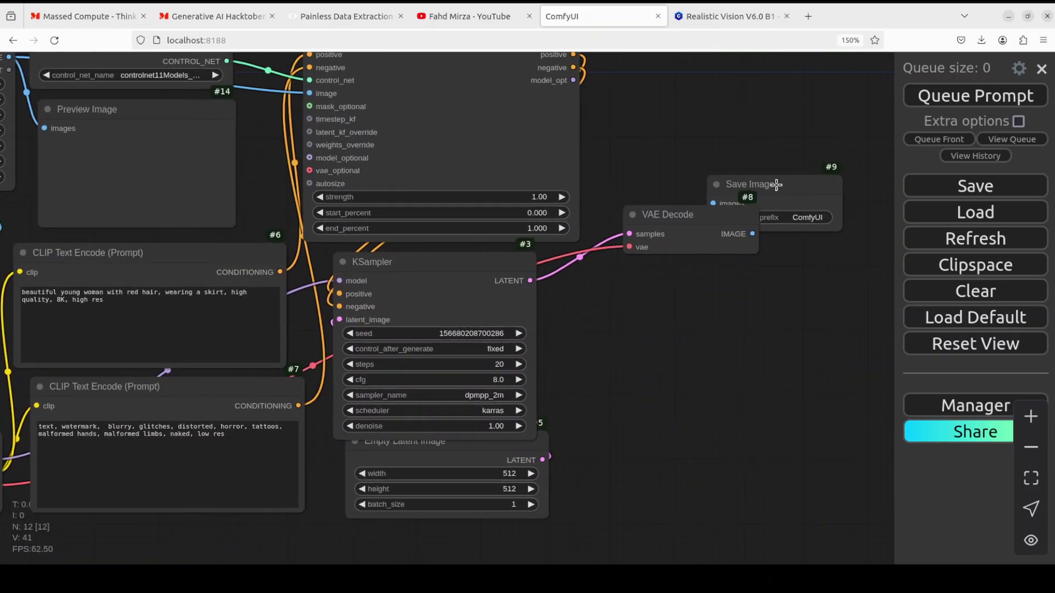
mouse_move(792, 179)
mouse_down()
mouse_move(629, 307)
mouse_move(630, 317)
mouse_up()
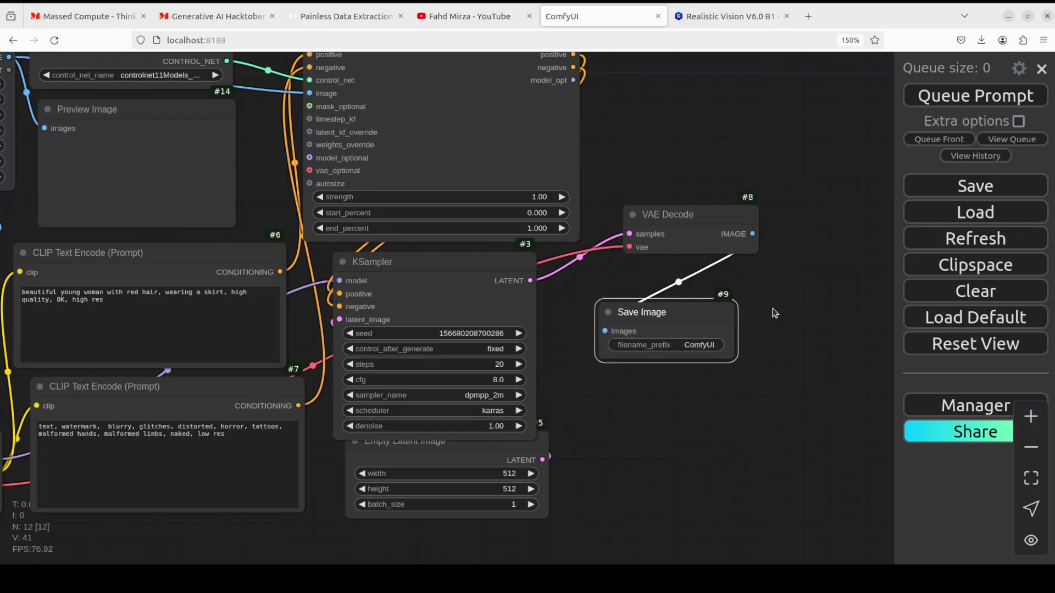
key(Delete)
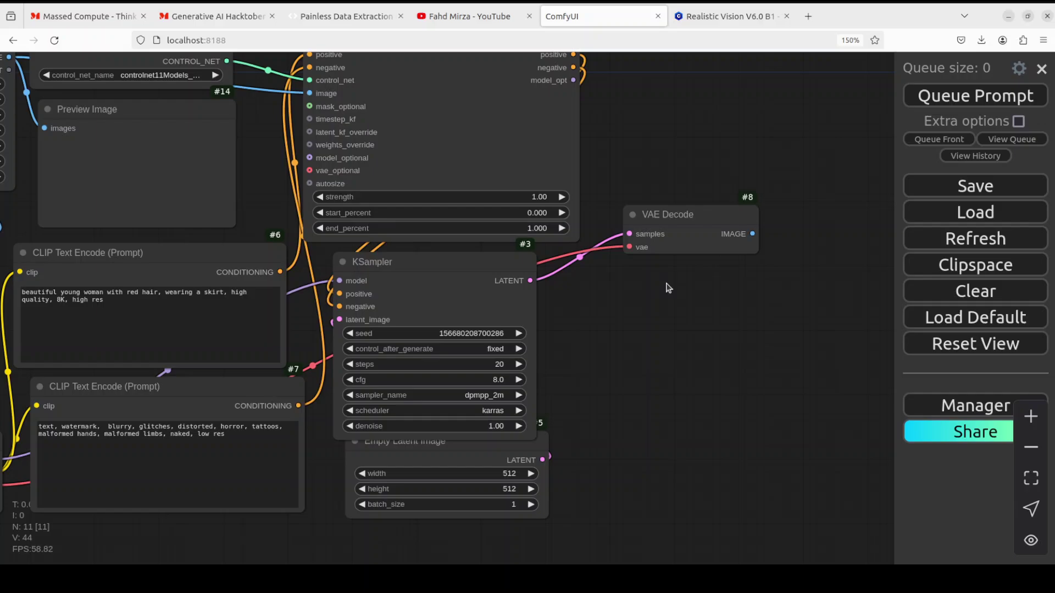
Move the VAE Decode node up beside the Apply Advanced ControlNet node and delete the stray pasted CLIP Text Encode node.
key(ctrl+v)
drag(709, 216, 707, 203)
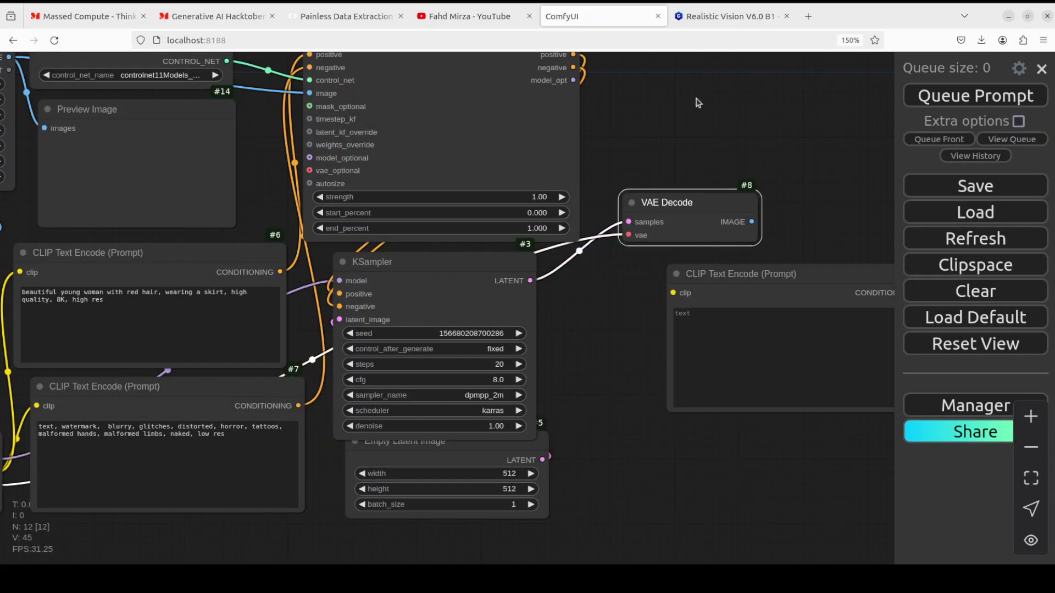
drag(696, 103, 701, 93)
drag(753, 273, 709, 177)
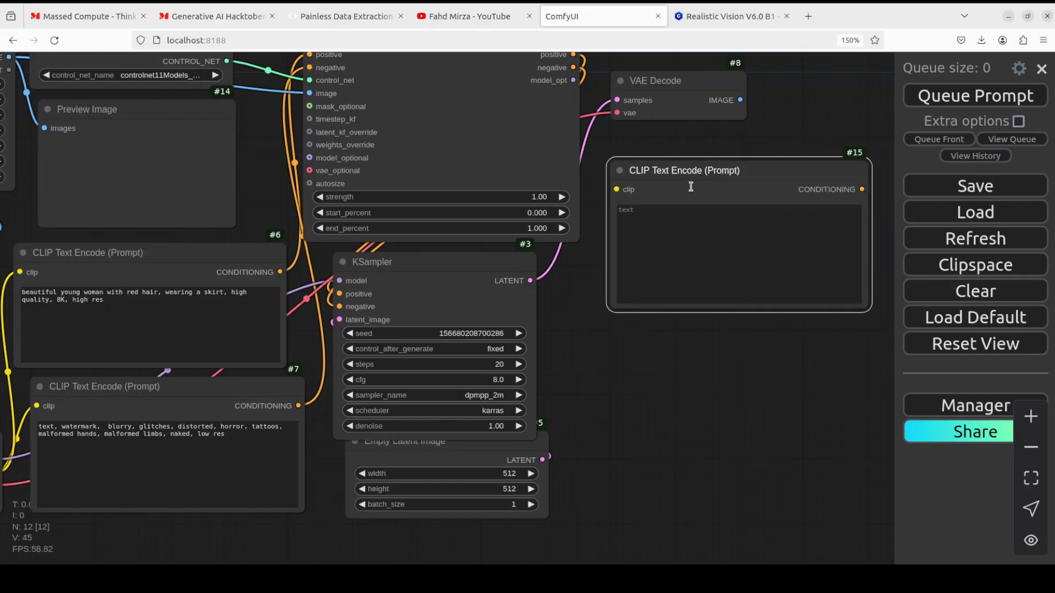
key(Delete)
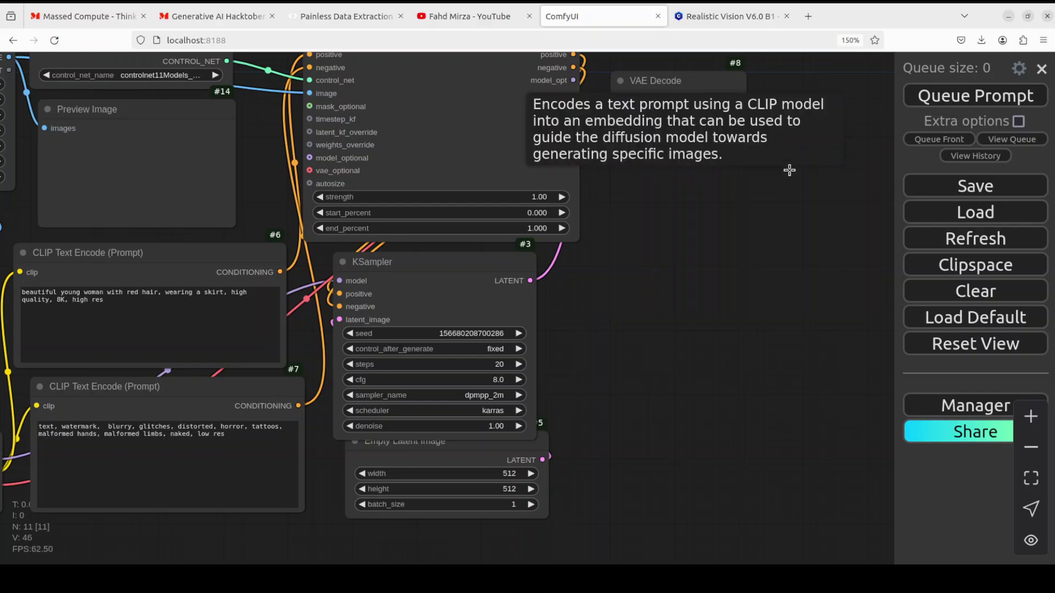
Add an enlarged Preview Image node beneath the VAE Decode node and connect VAE Decode's IMAGE output to it.
double_click(661, 198)
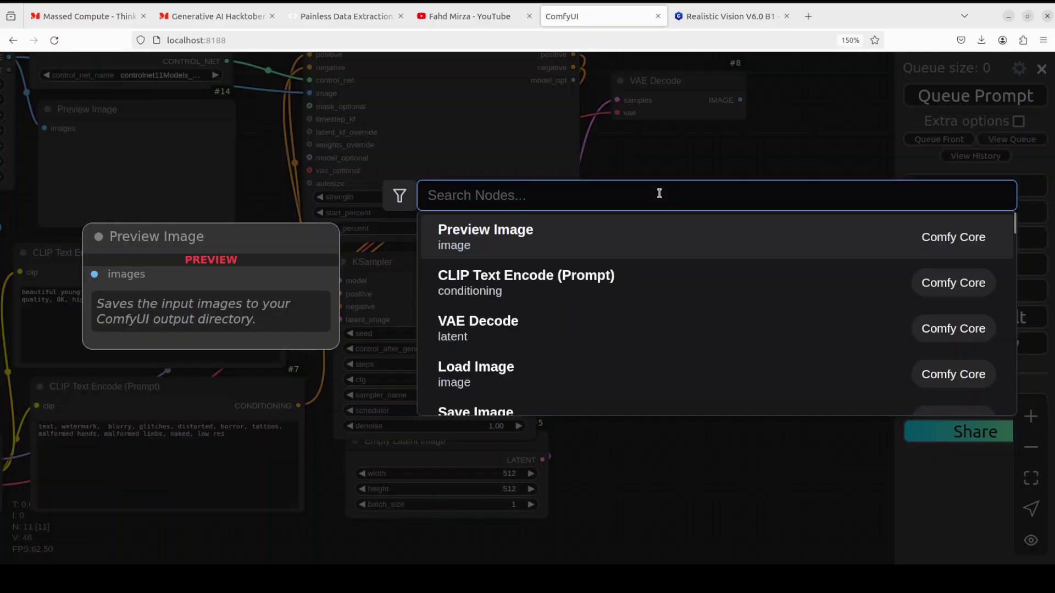
click(600, 240)
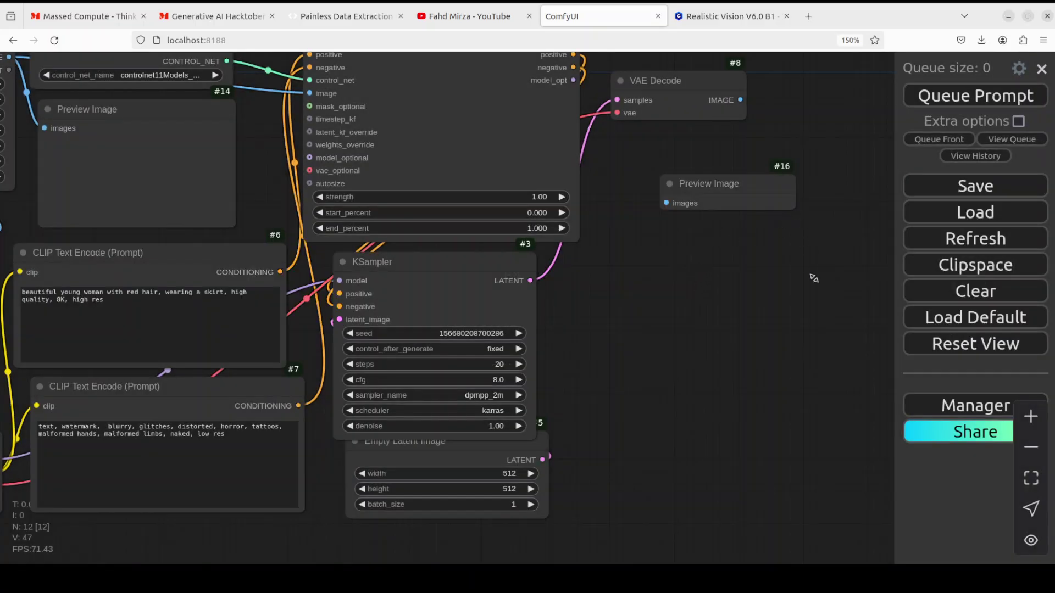
drag(813, 278, 888, 550)
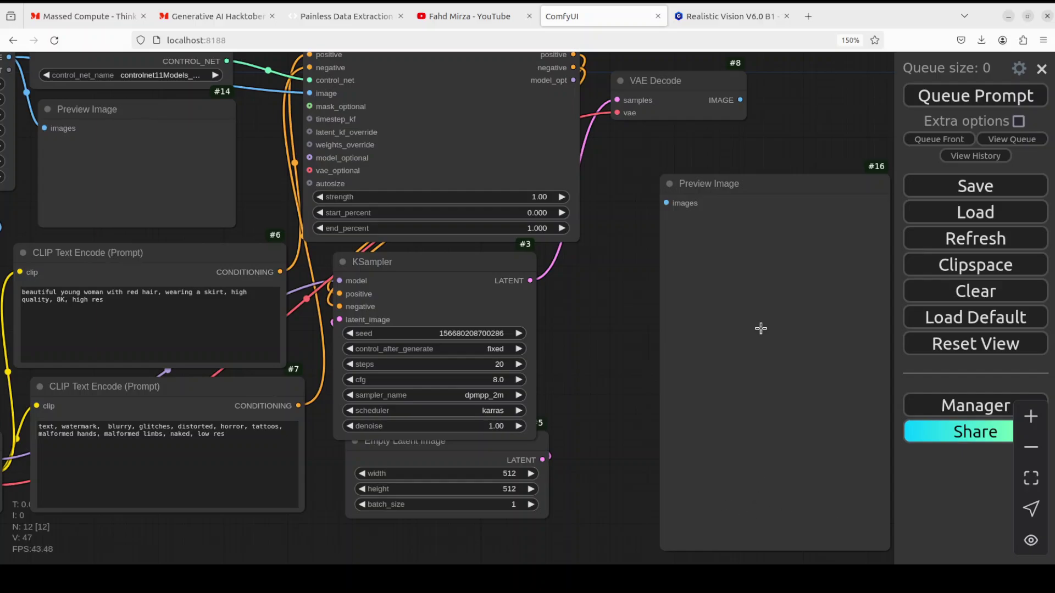
drag(740, 184, 662, 161)
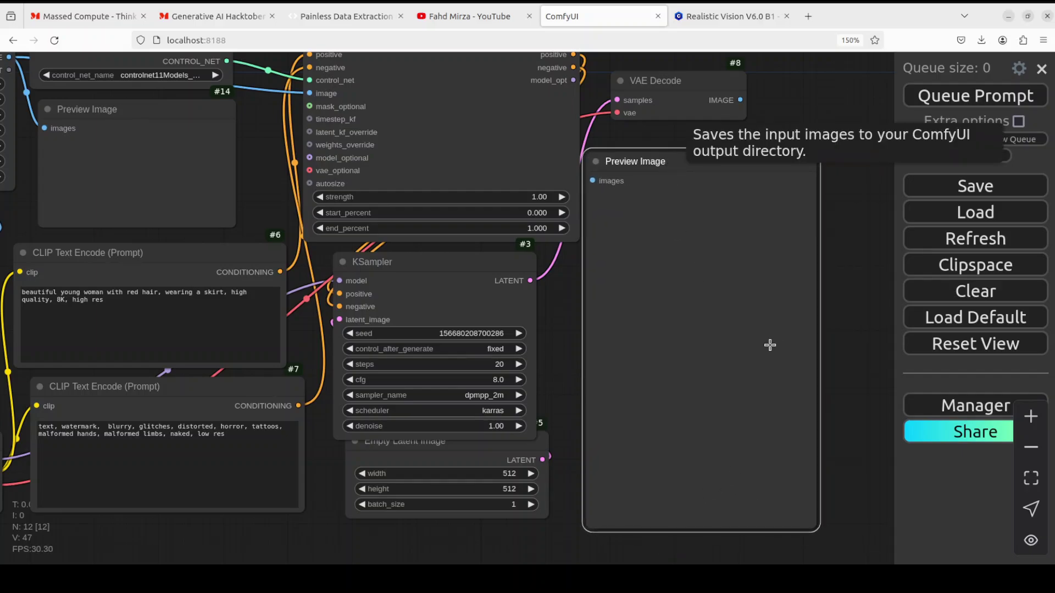
drag(819, 531, 884, 550)
drag(733, 167, 740, 169)
drag(740, 100, 599, 181)
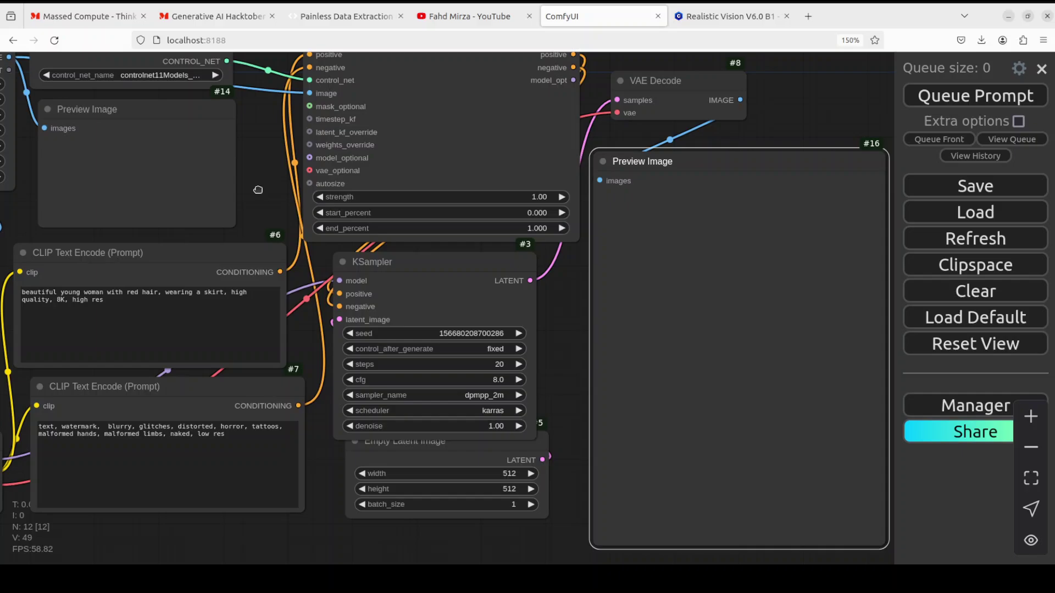
Queue the prompt and compare the extracted pose skeleton with the generated image in the two Preview Image nodes.
drag(258, 190, 473, 210)
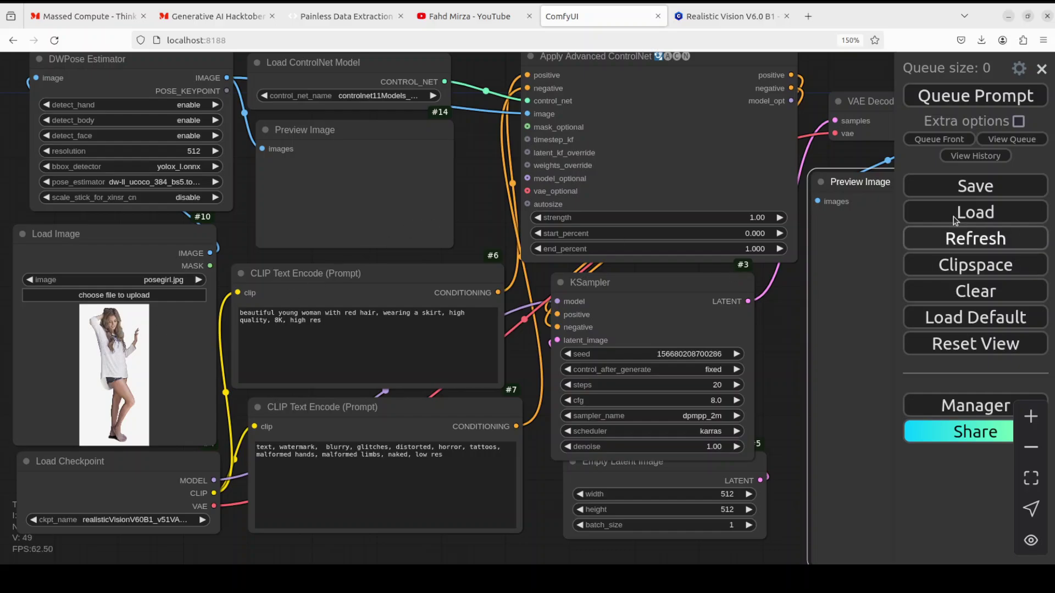
click(948, 99)
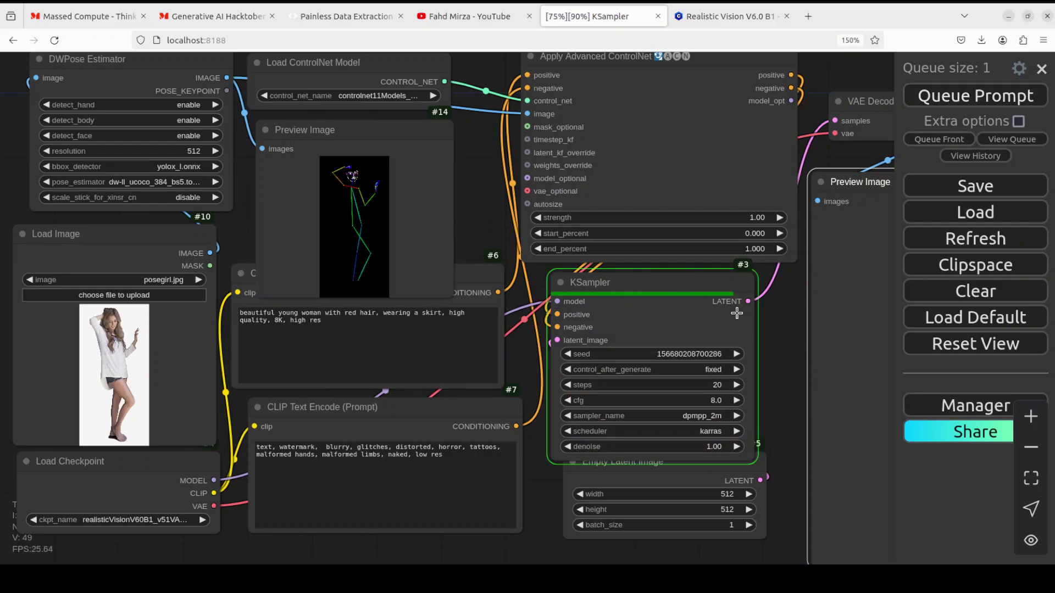
drag(747, 308, 684, 317)
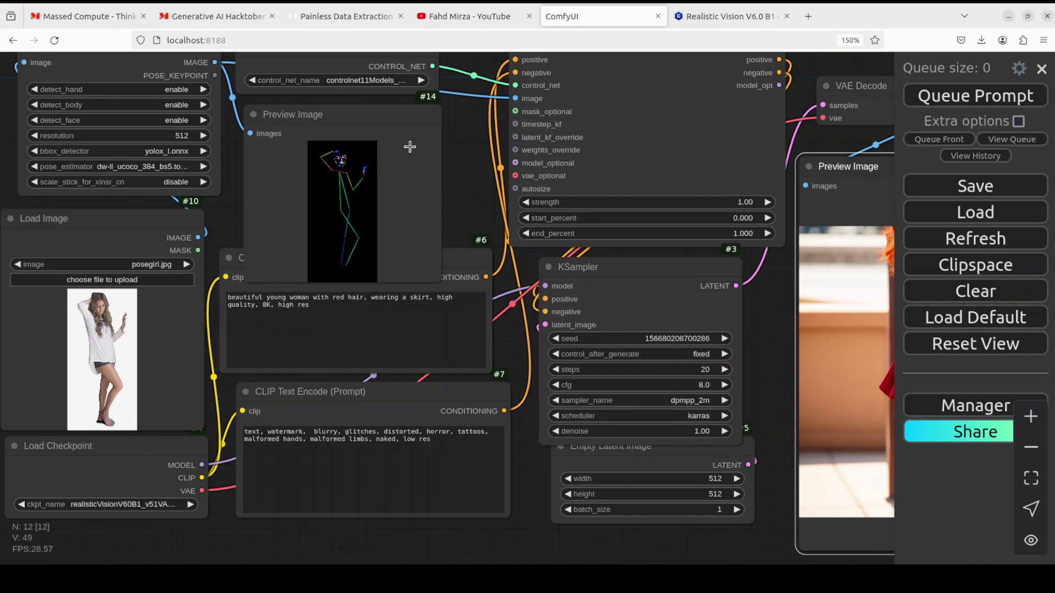
drag(460, 144, 474, 184)
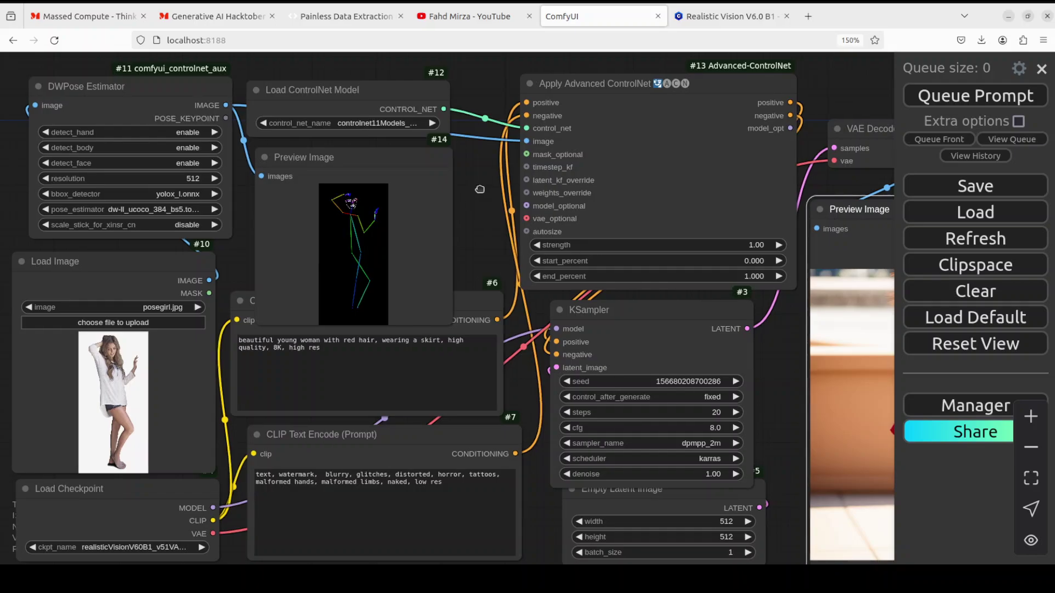
drag(438, 182, 332, 174)
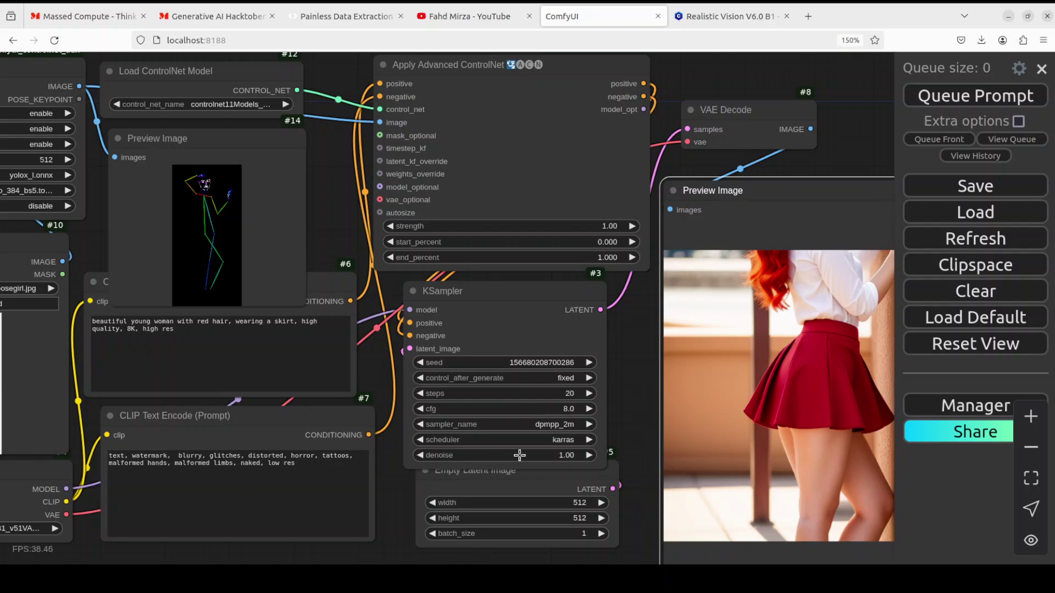
drag(363, 336, 321, 323)
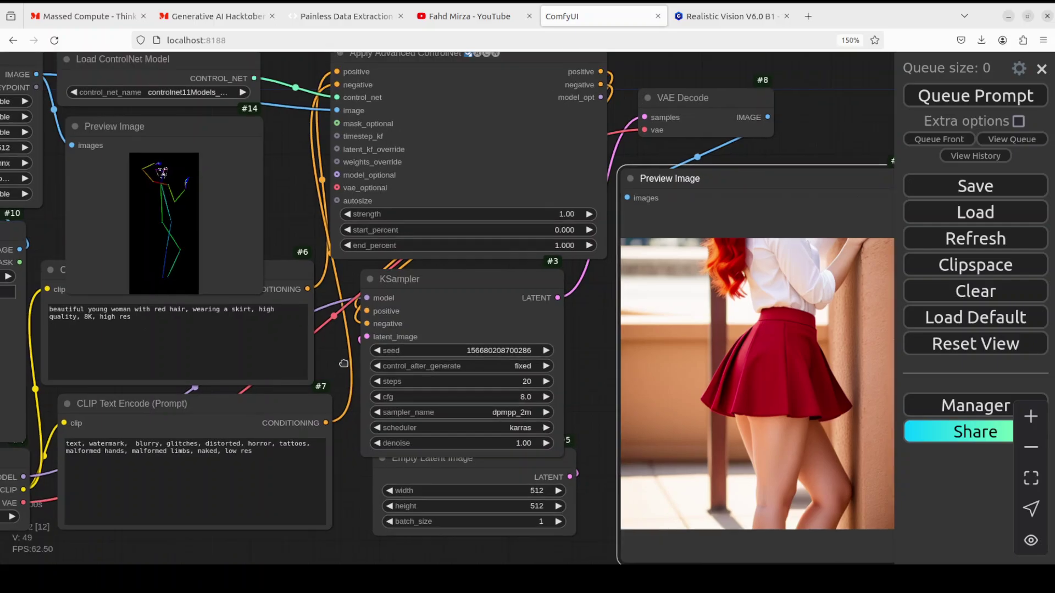
drag(344, 364, 344, 364)
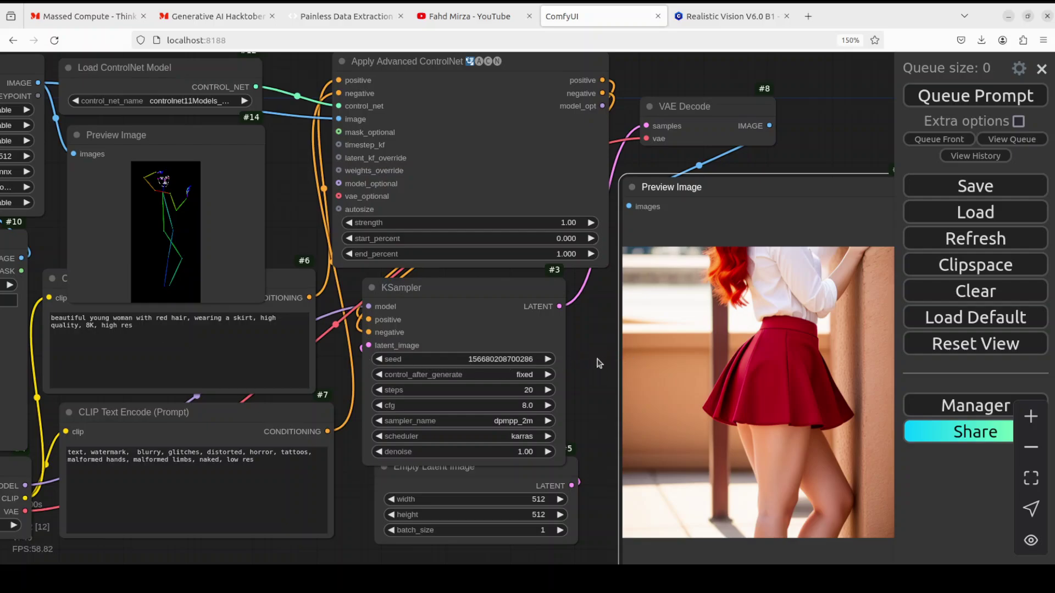
Append ", good quality" to the positive prompt and queue the workflow.
drag(587, 337, 577, 315)
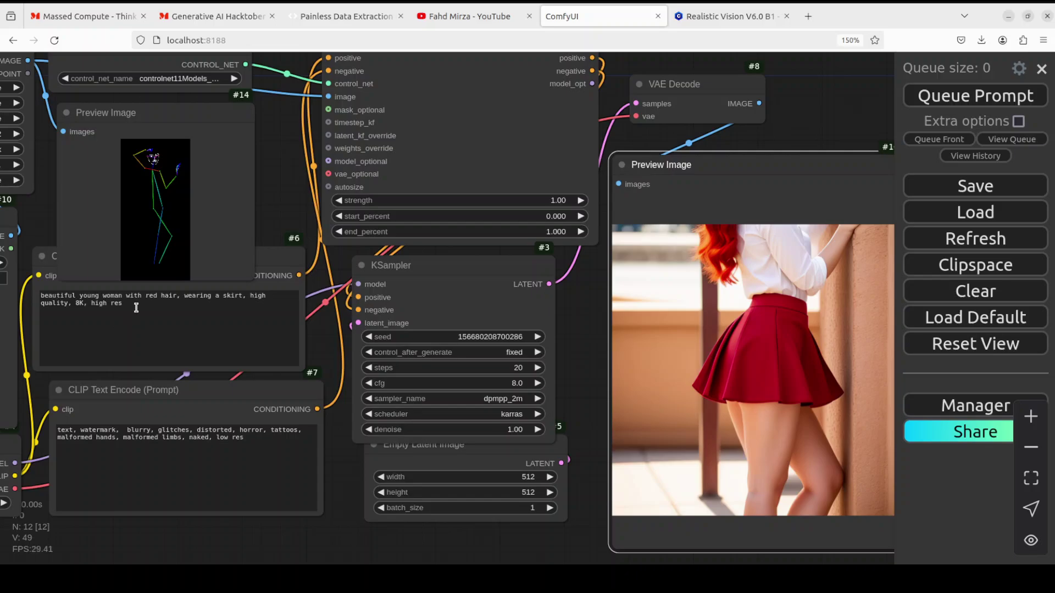
click(137, 308)
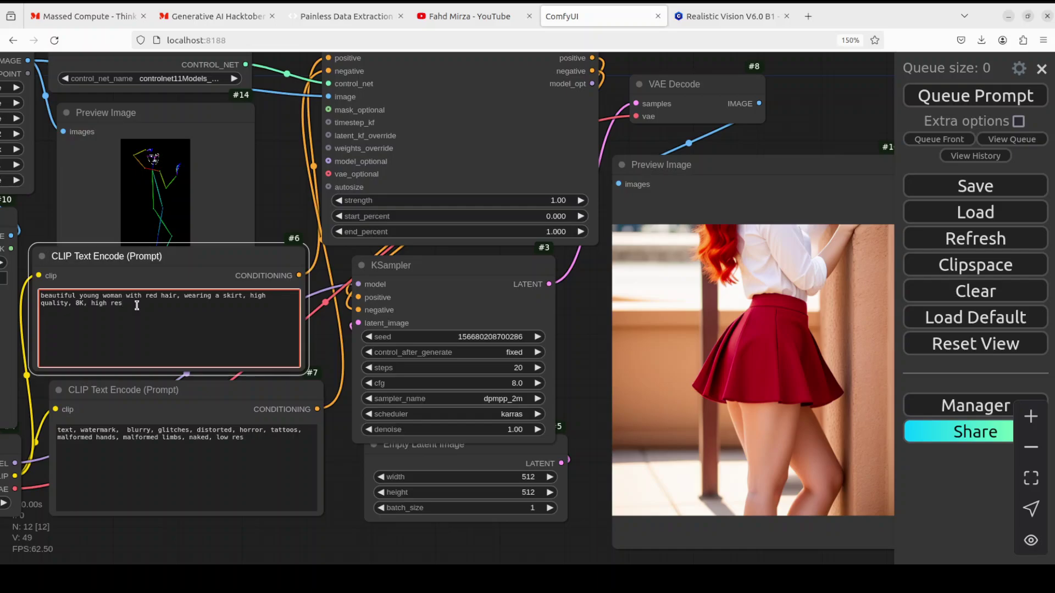
text(, good quality)
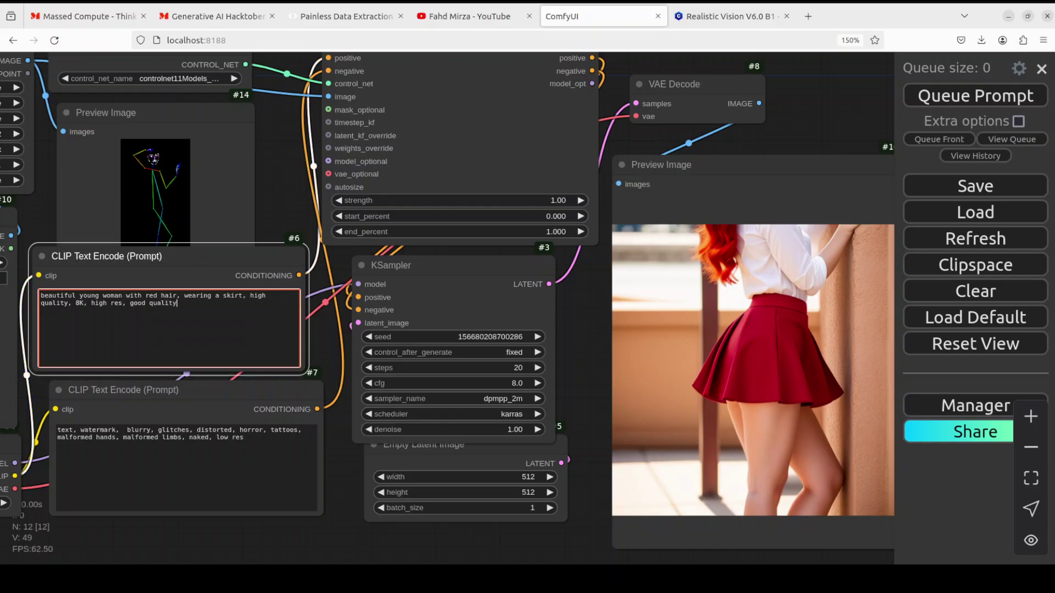
click(974, 97)
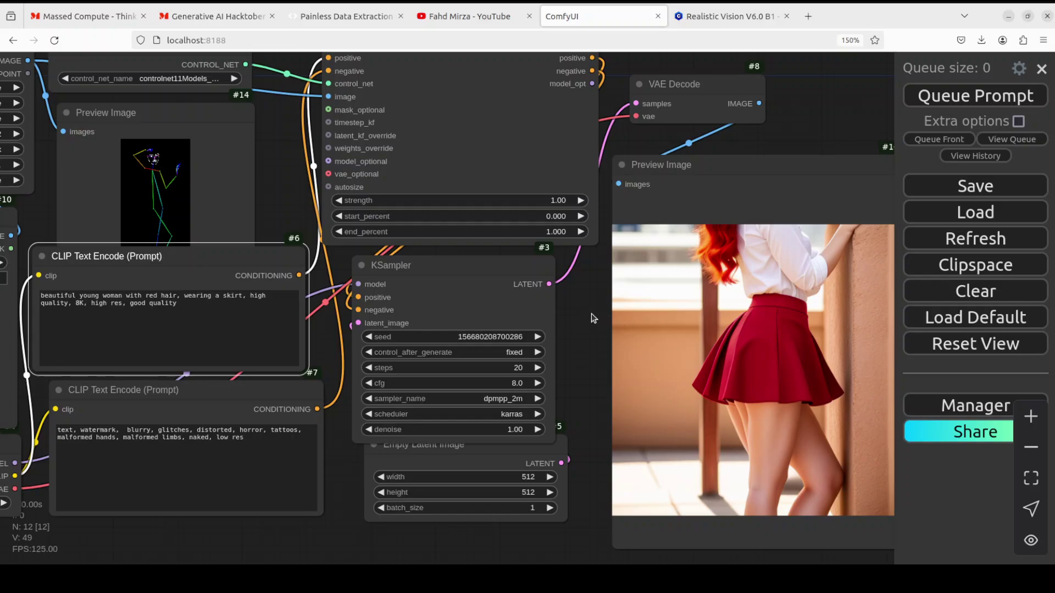
Set the Apply Advanced ControlNet node's start_percent to 0.15.
drag(593, 318, 624, 351)
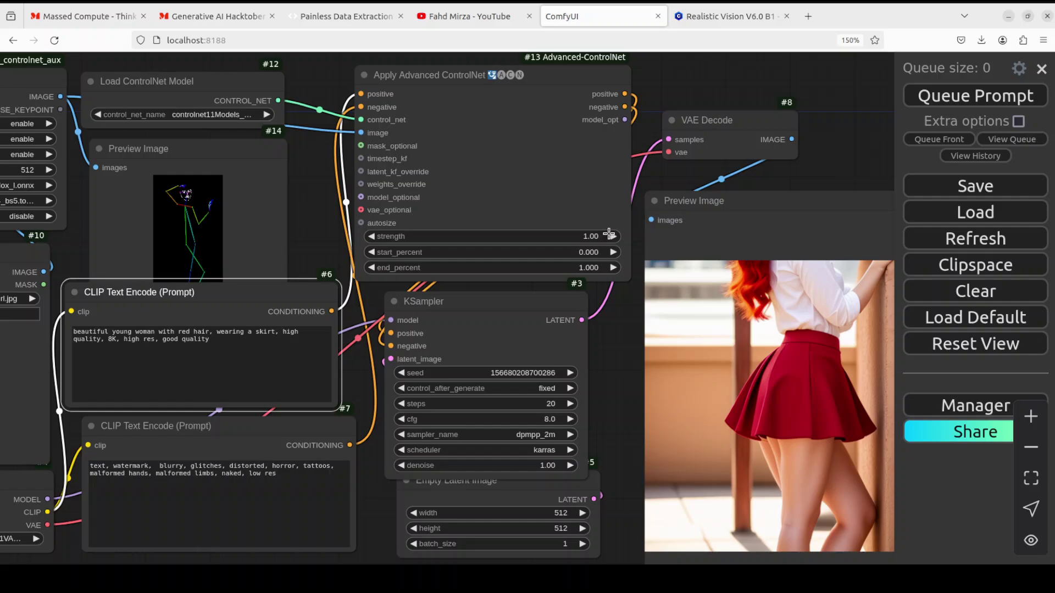
click(580, 253)
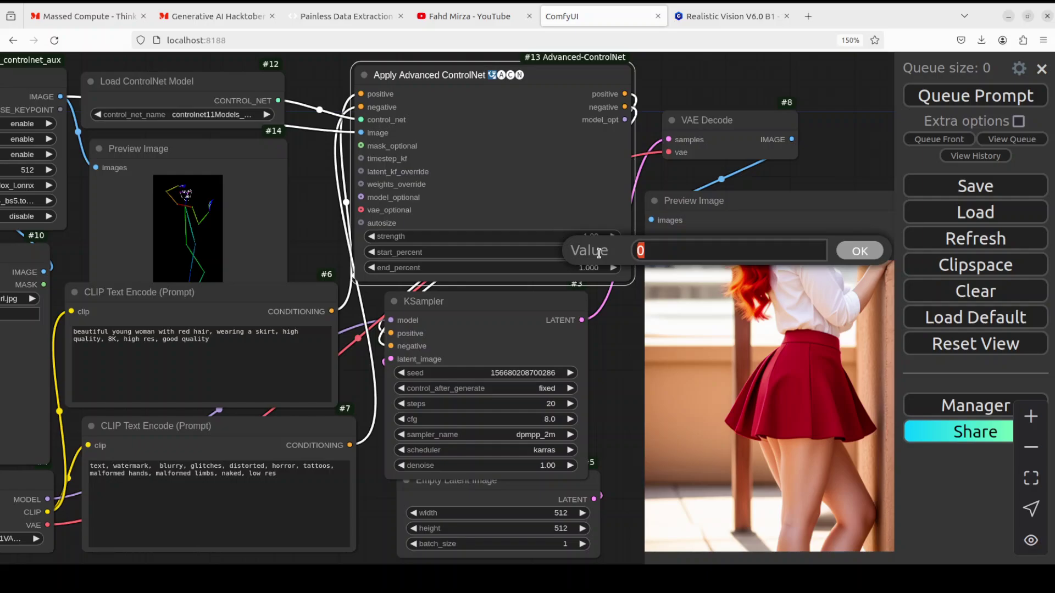
text(.15)
click(860, 253)
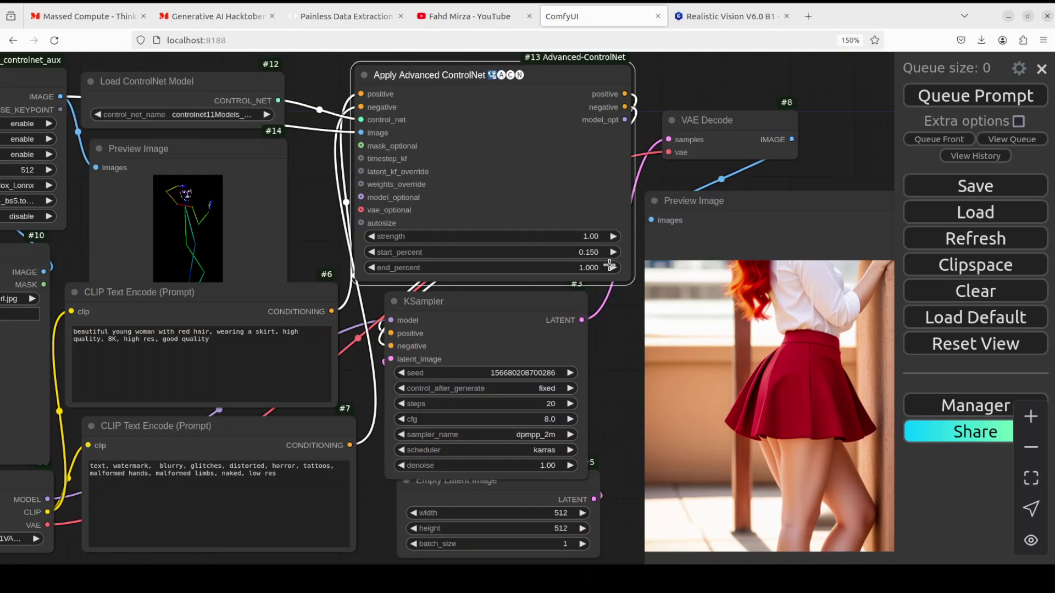
Queue the prompt again and move the output Preview Image node up over the Apply Advanced ControlNet node.
click(939, 97)
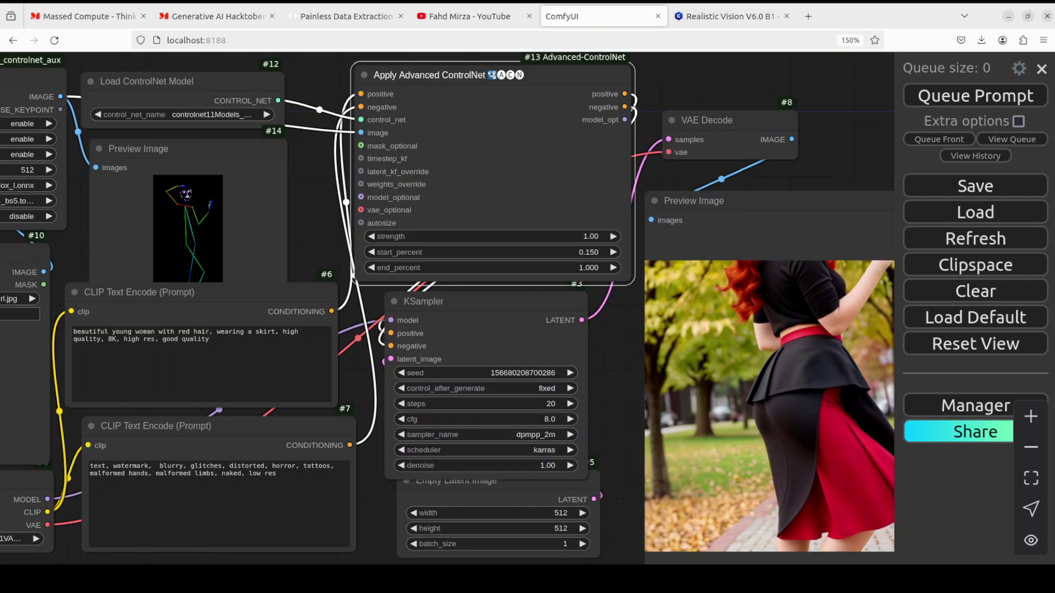
drag(769, 201, 673, 77)
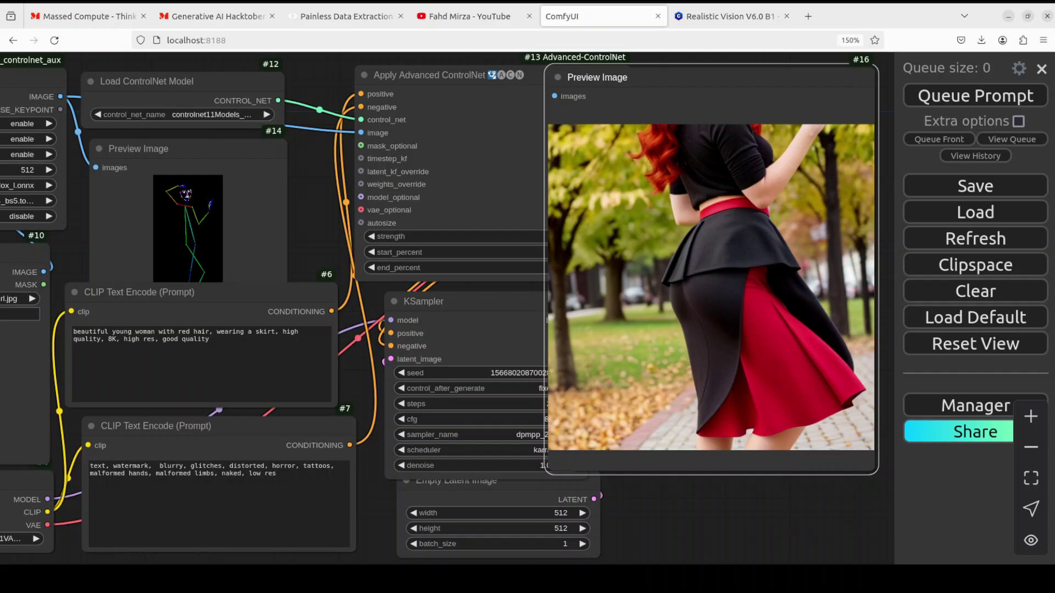
Set the Empty Latent Image node's height to 1024 and queue the prompt.
click(555, 528)
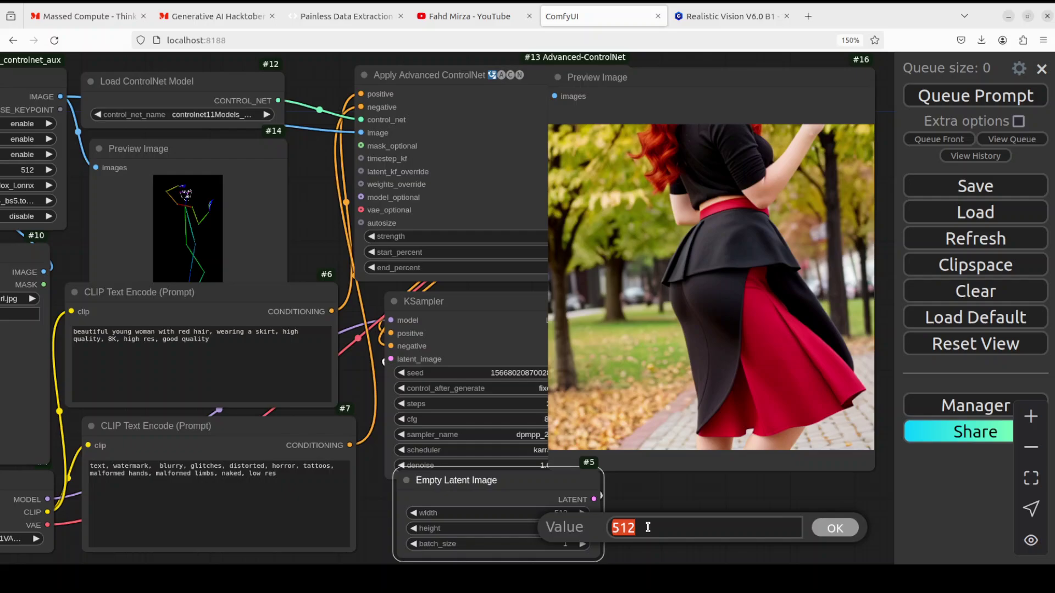
text(1024)
click(849, 528)
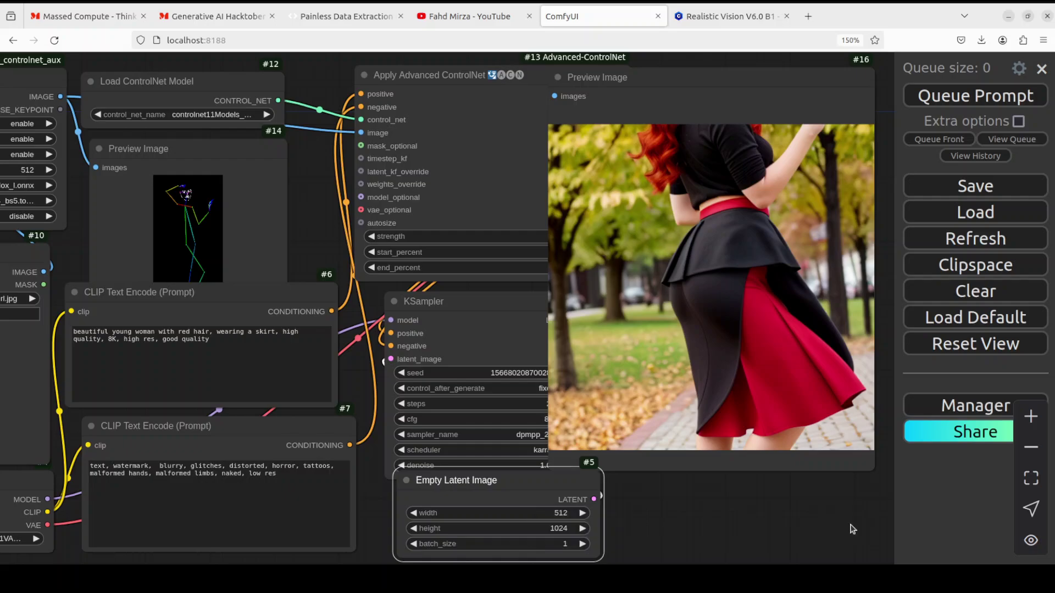
click(983, 106)
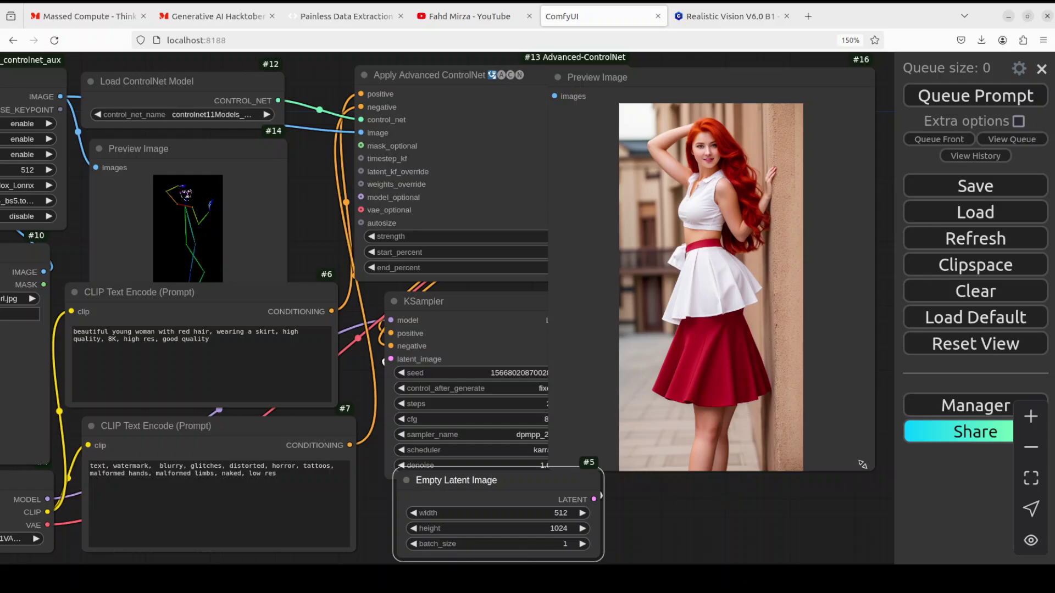
Adjust the output Preview Image node's frame, check the Apply Advanced ControlNet node's strength and percent settings, and bring the preview back in front.
drag(866, 467, 872, 571)
mouse_move(866, 485)
mouse_down()
mouse_move(866, 457)
mouse_move(866, 472)
mouse_up()
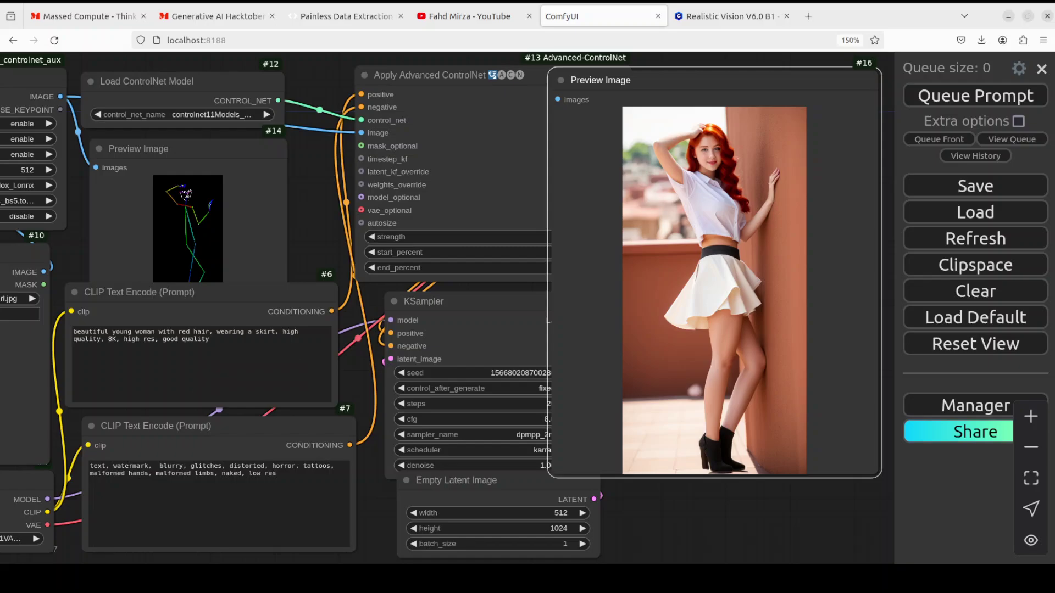
click(481, 219)
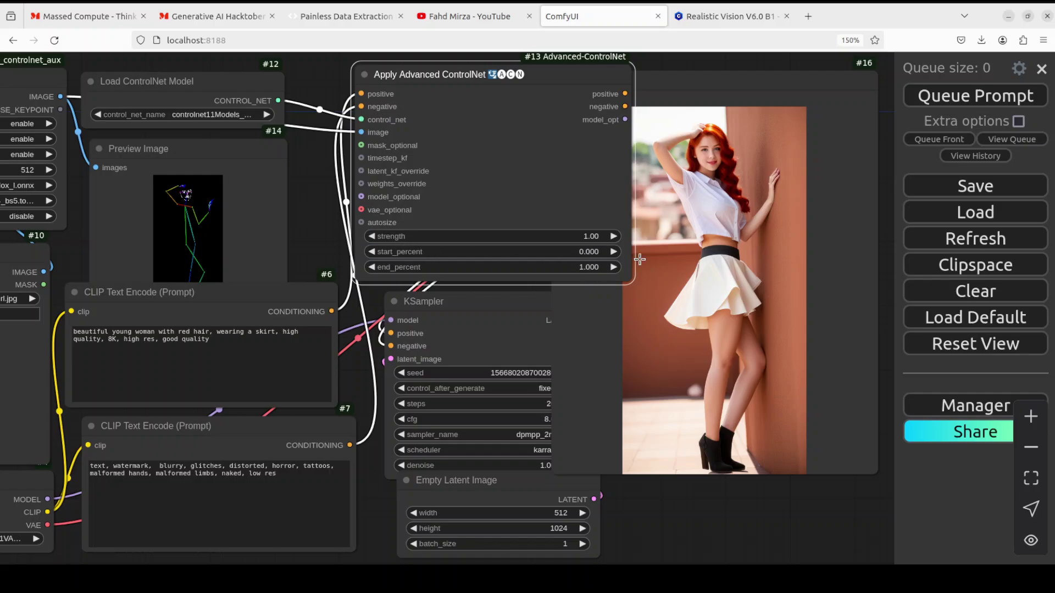
click(727, 78)
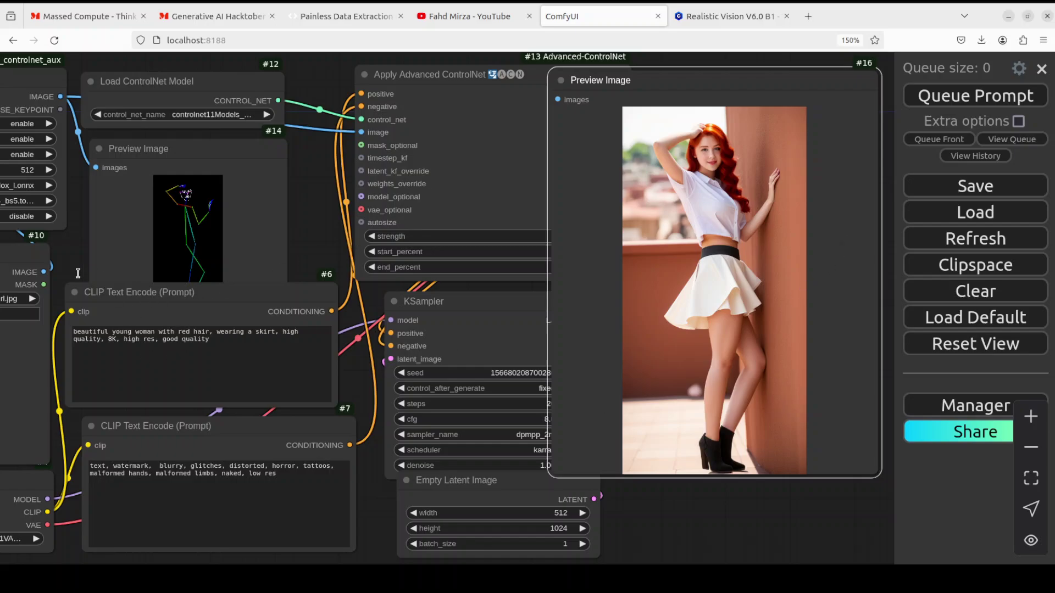
Move the Load Image node beside the output Preview Image node and enlarge it to compare the reference pose with the generated image.
drag(23, 253, 33, 254)
drag(169, 234, 510, 54)
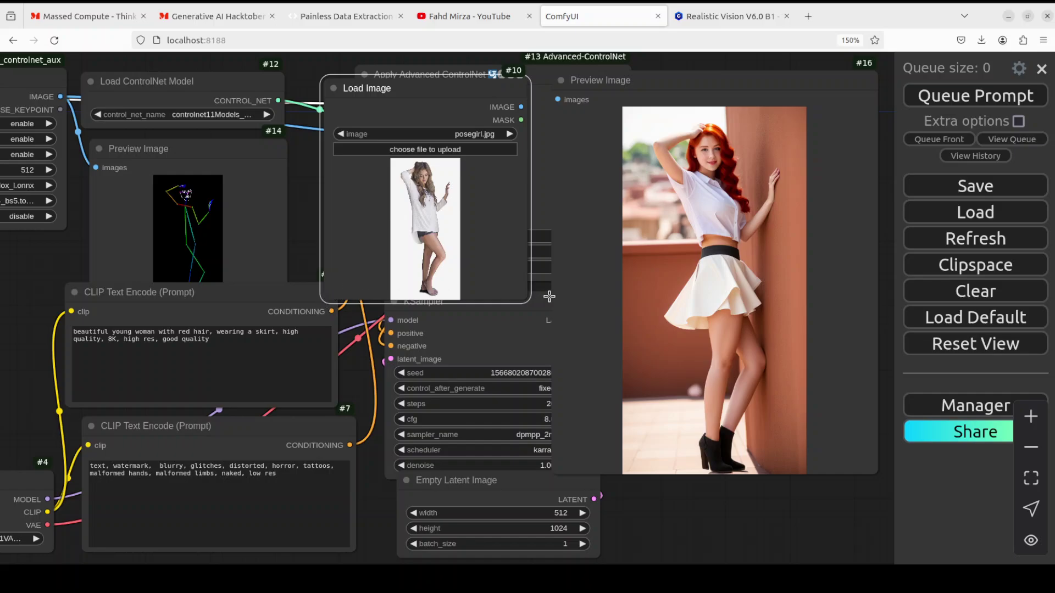
drag(515, 293, 593, 465)
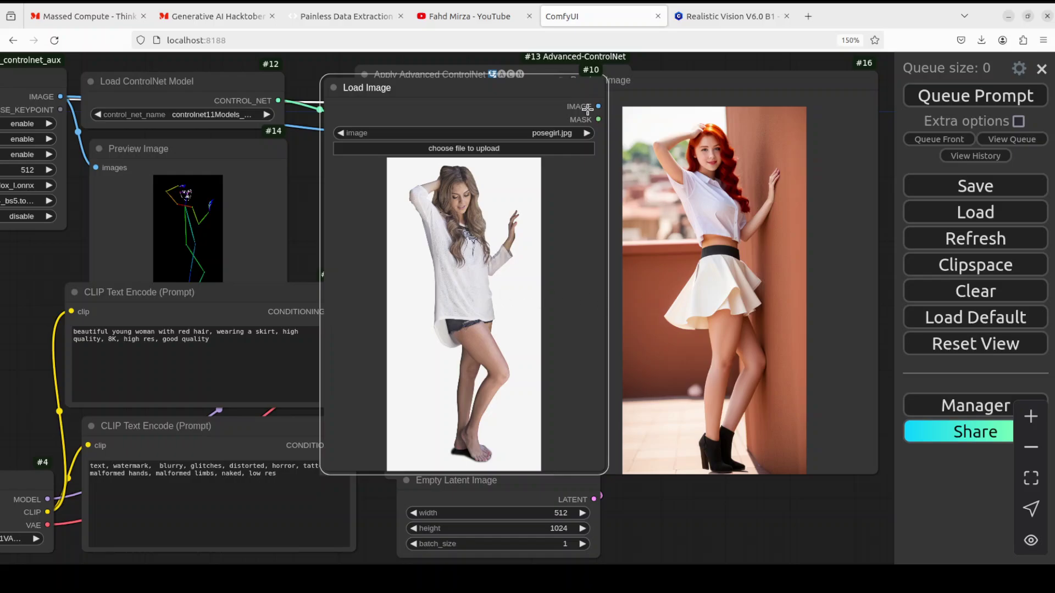
Switch to the YouTube channel page listing ComfyUI videos.
click(482, 21)
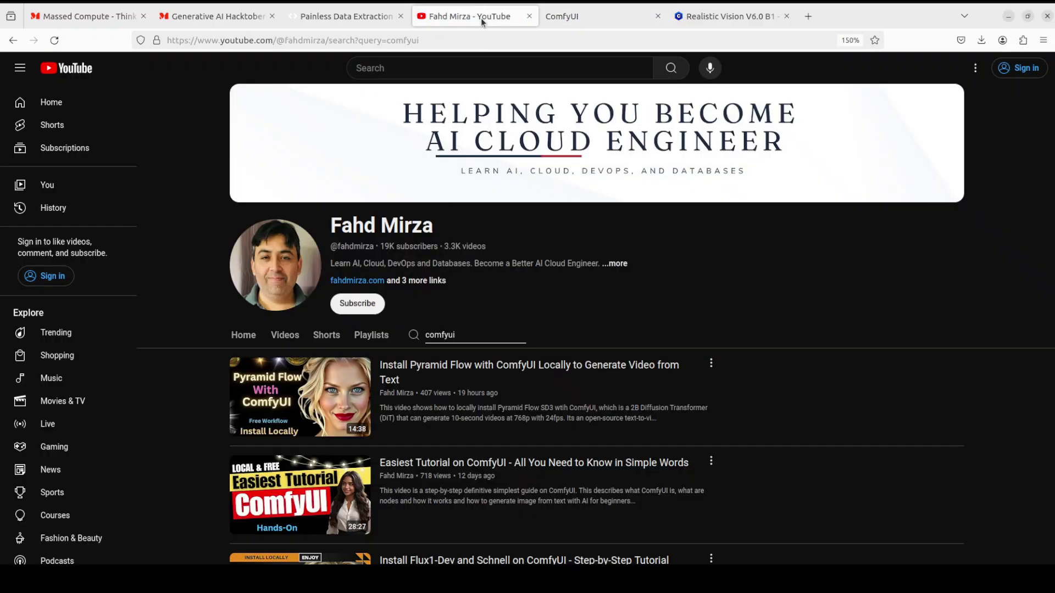